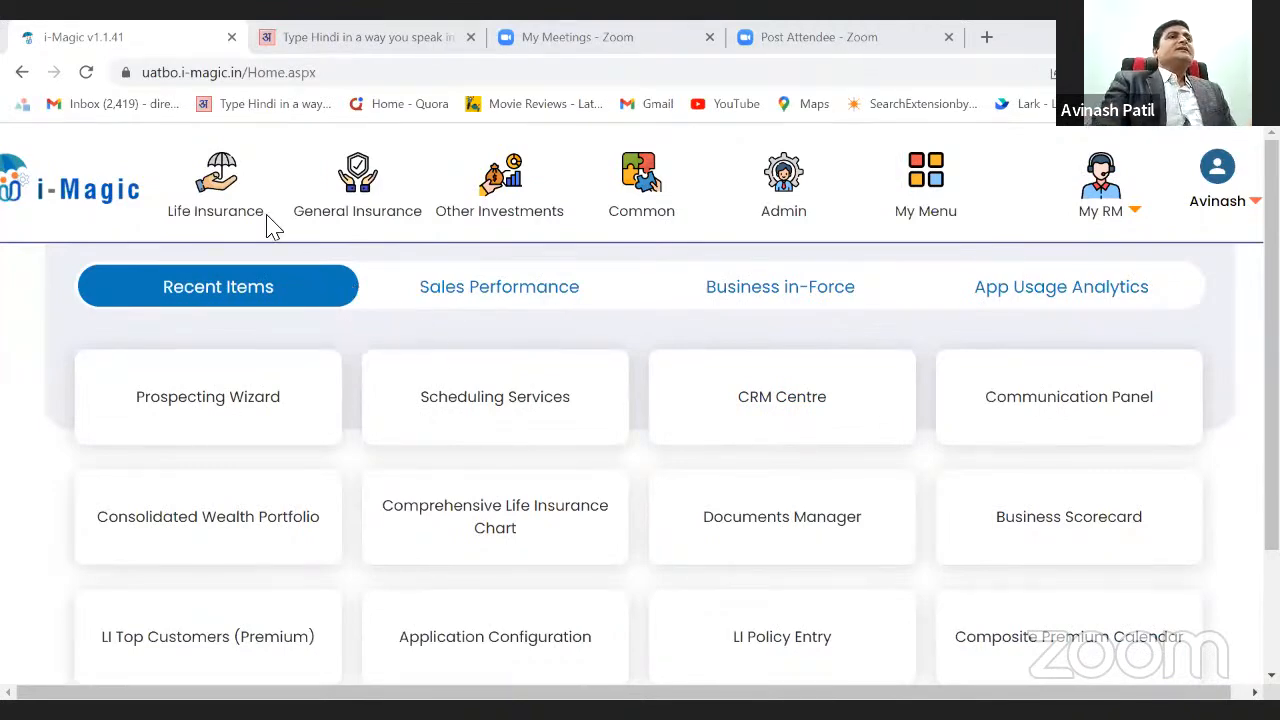
{"action": "mouse_move", "coordinate": [230, 205]}
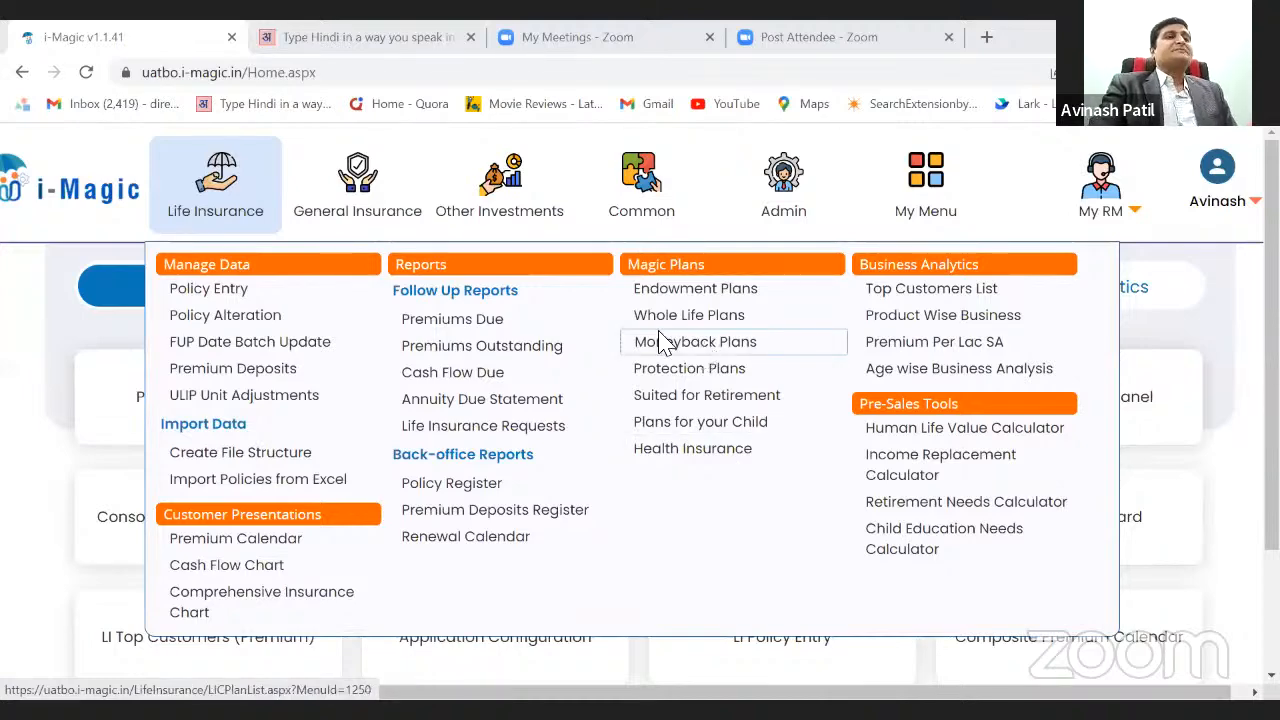
{"action": "mouse_move", "coordinate": [370, 207]}
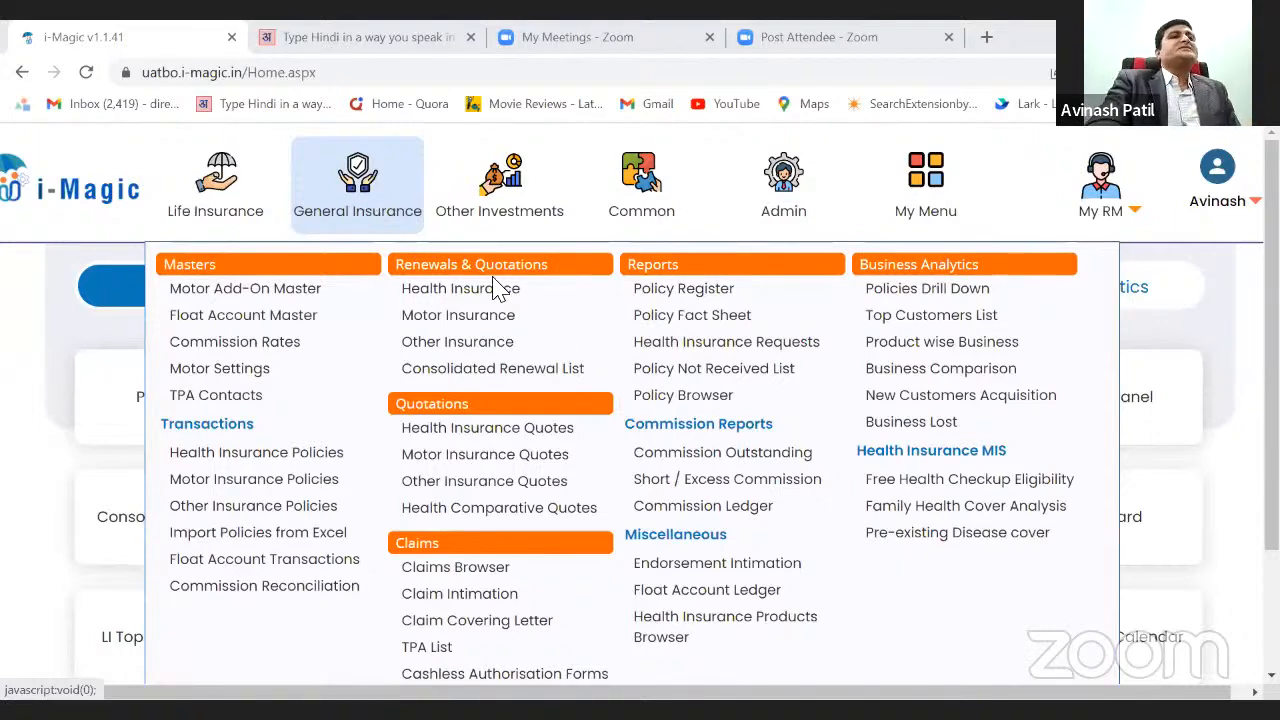
{"action": "mouse_move", "coordinate": [499, 200]}
{"action": "mouse_move", "coordinate": [357, 185]}
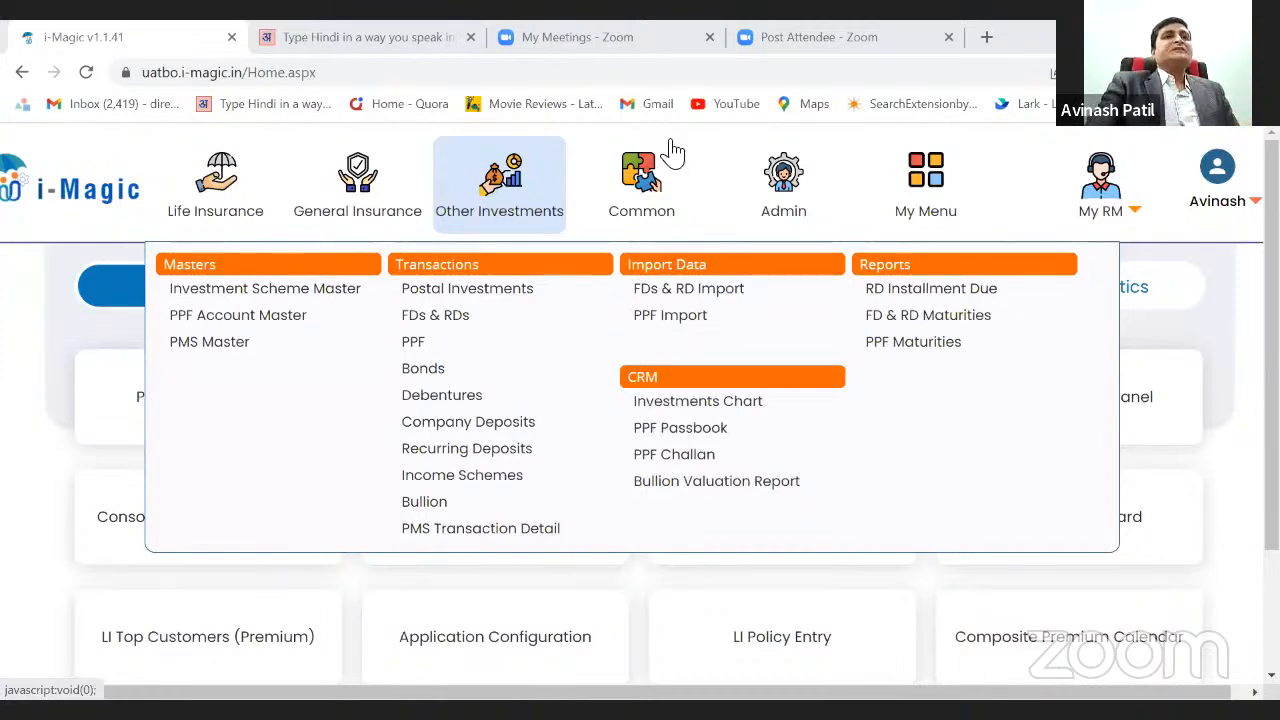
{"action": "mouse_move", "coordinate": [803, 200]}
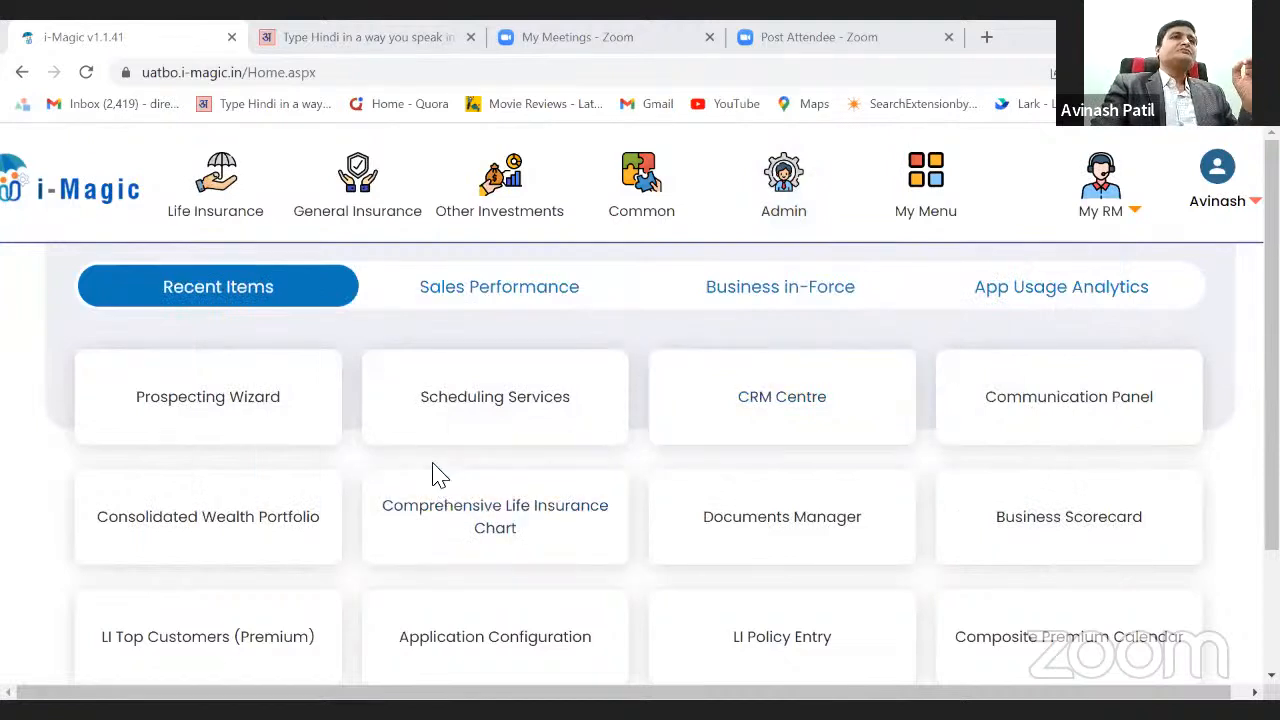
Open Scheduling Services and load the customer's group by searching for the customer's first name
{"action": "left_click", "coordinate": [482, 410]}
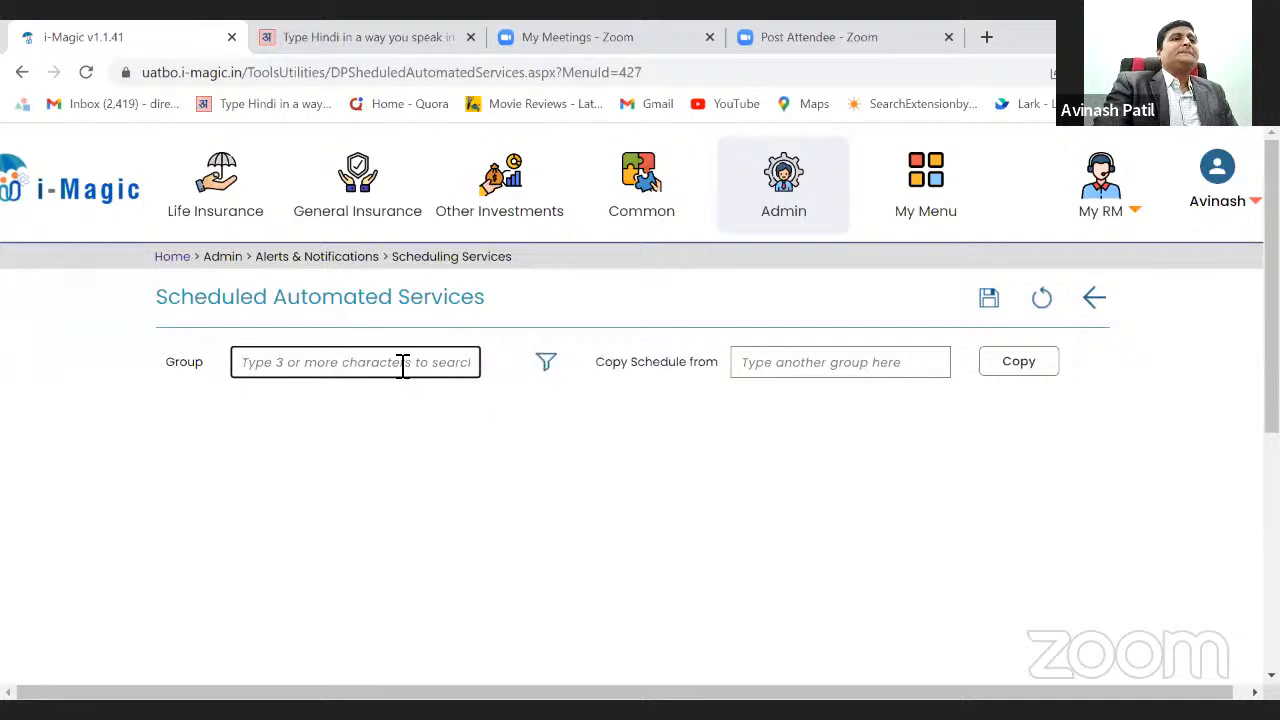
{"action": "type", "text": "ashik"}
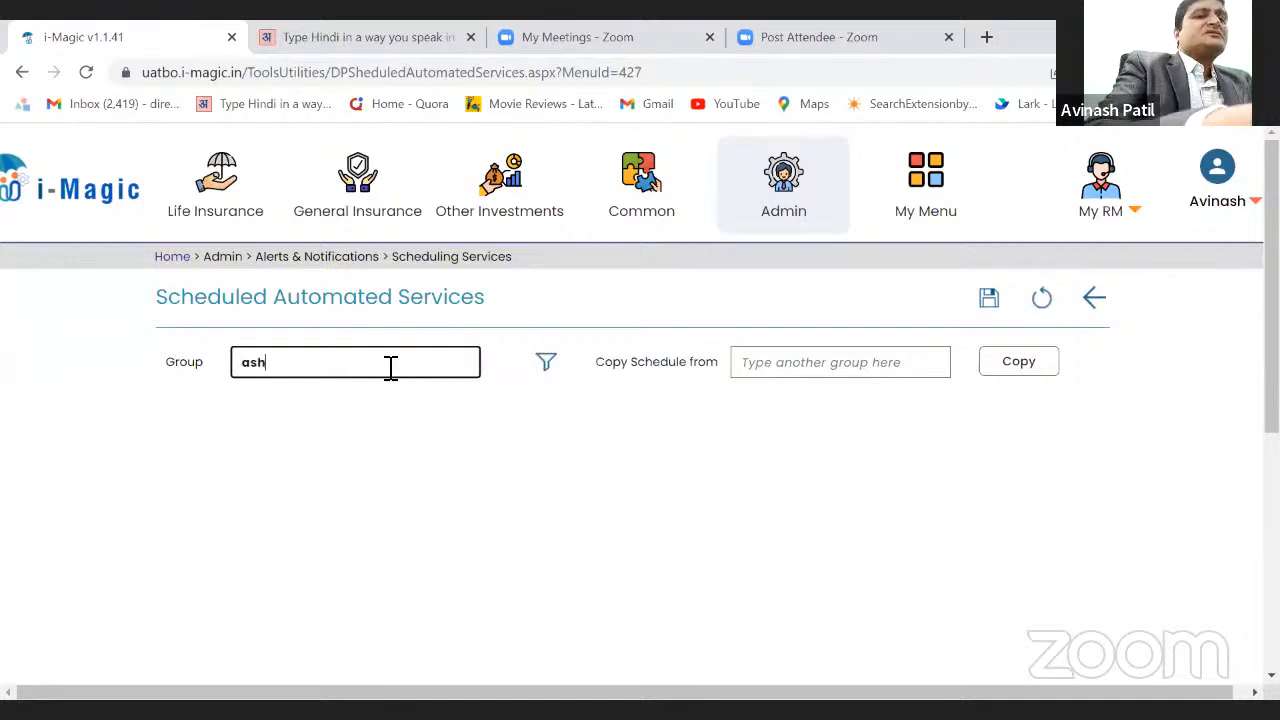
{"action": "key", "text": "BackSpace"}
{"action": "key", "text": "BackSpace"}
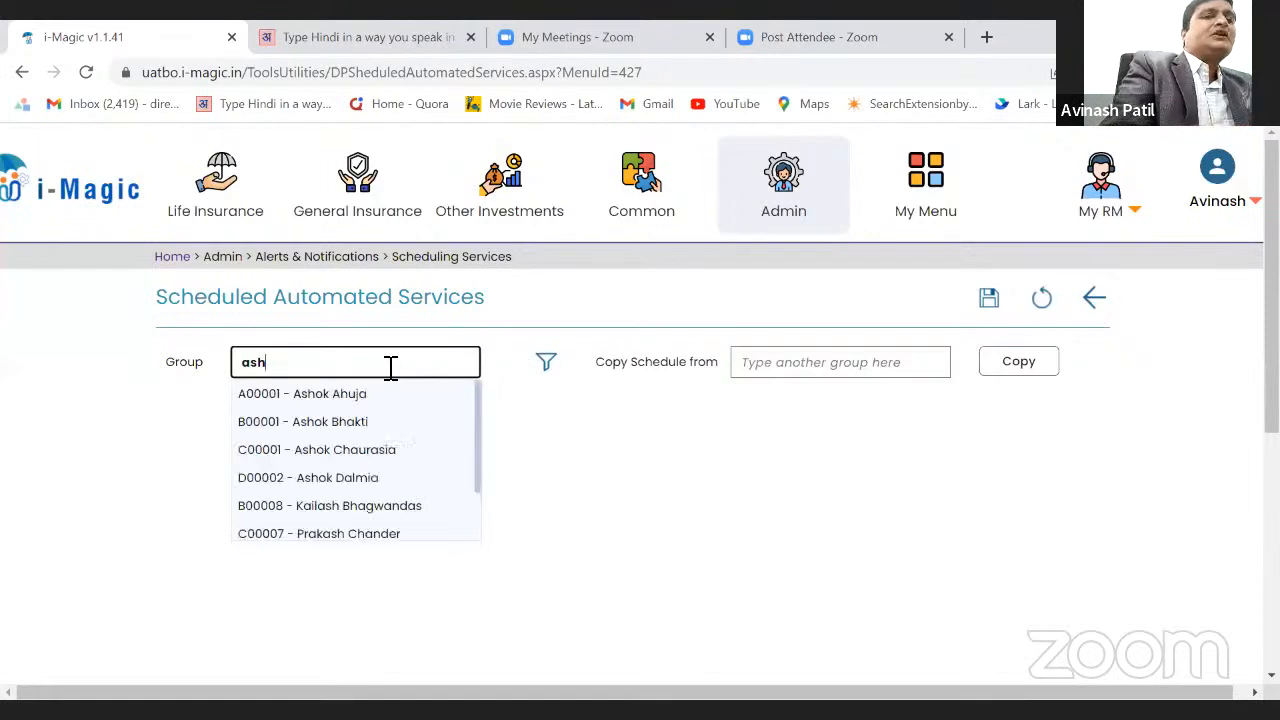
{"action": "type", "text": "ok"}
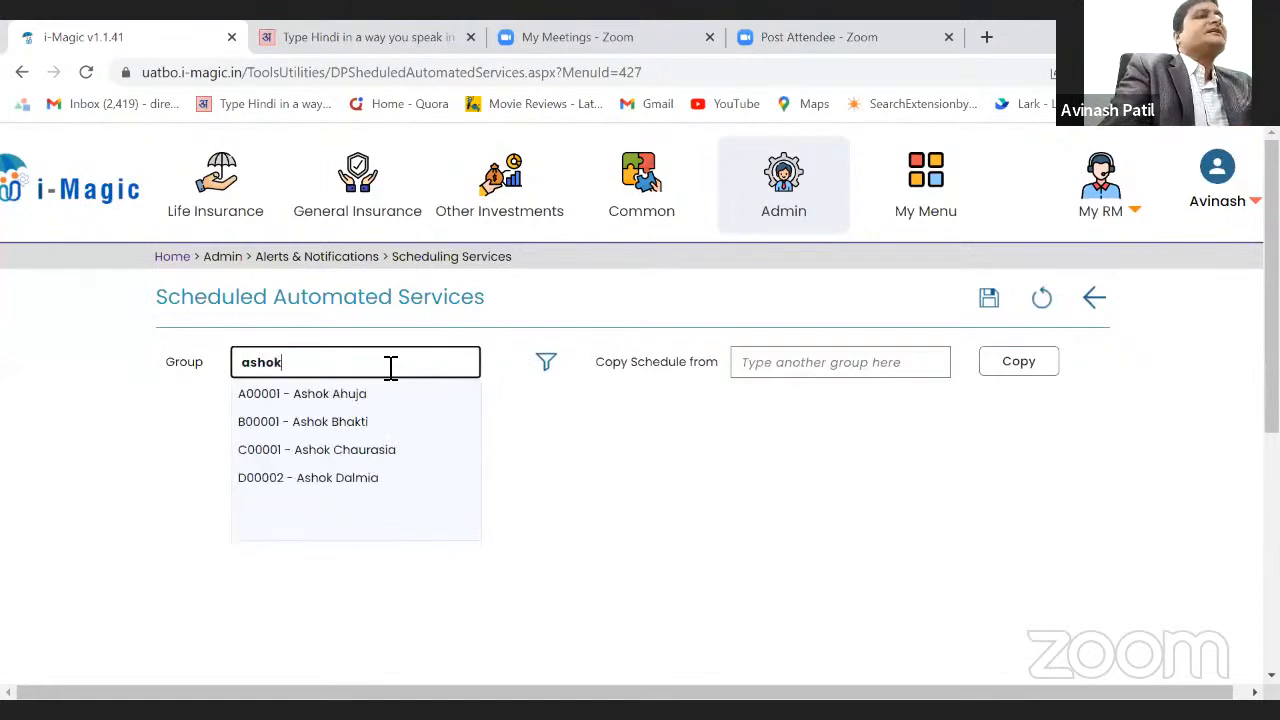
{"action": "left_click", "coordinate": [354, 395]}
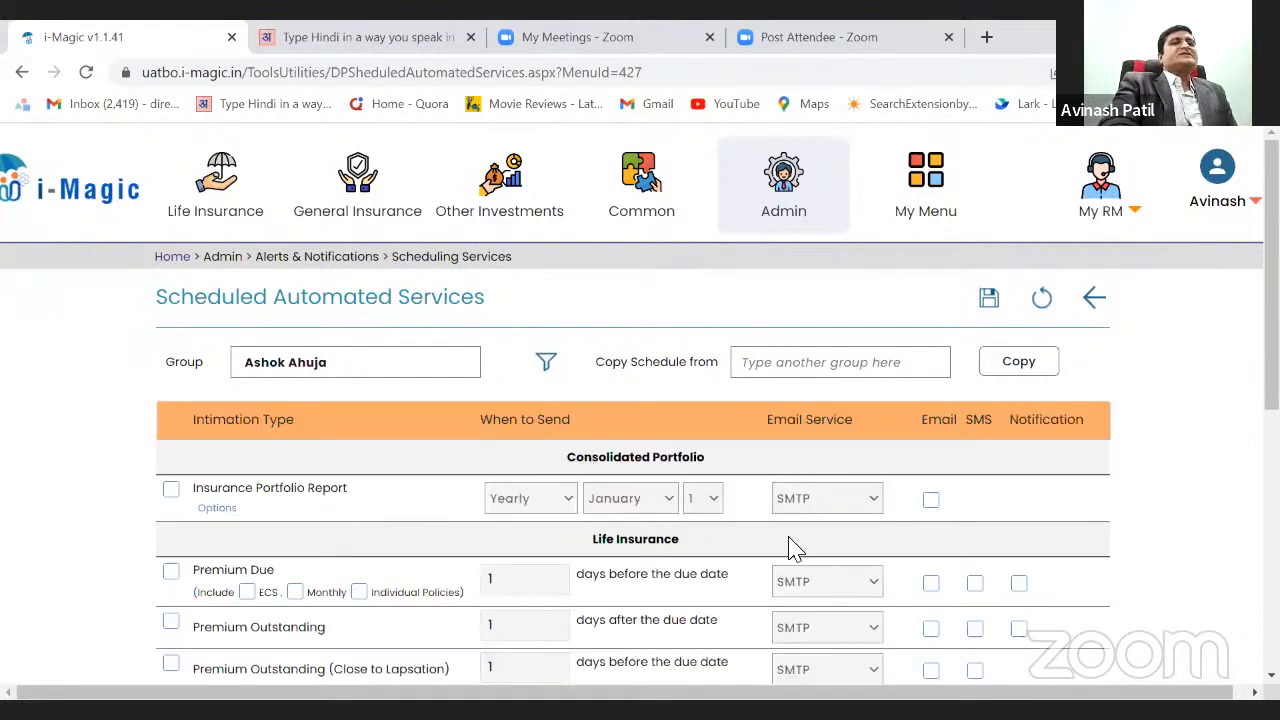
Enable the Insurance Portfolio Report, review its frequency, month and day options, and keep it yearly on January 1
{"action": "scroll", "coordinate": [640, 400], "scroll_direction": "down", "scroll_amount": 1}
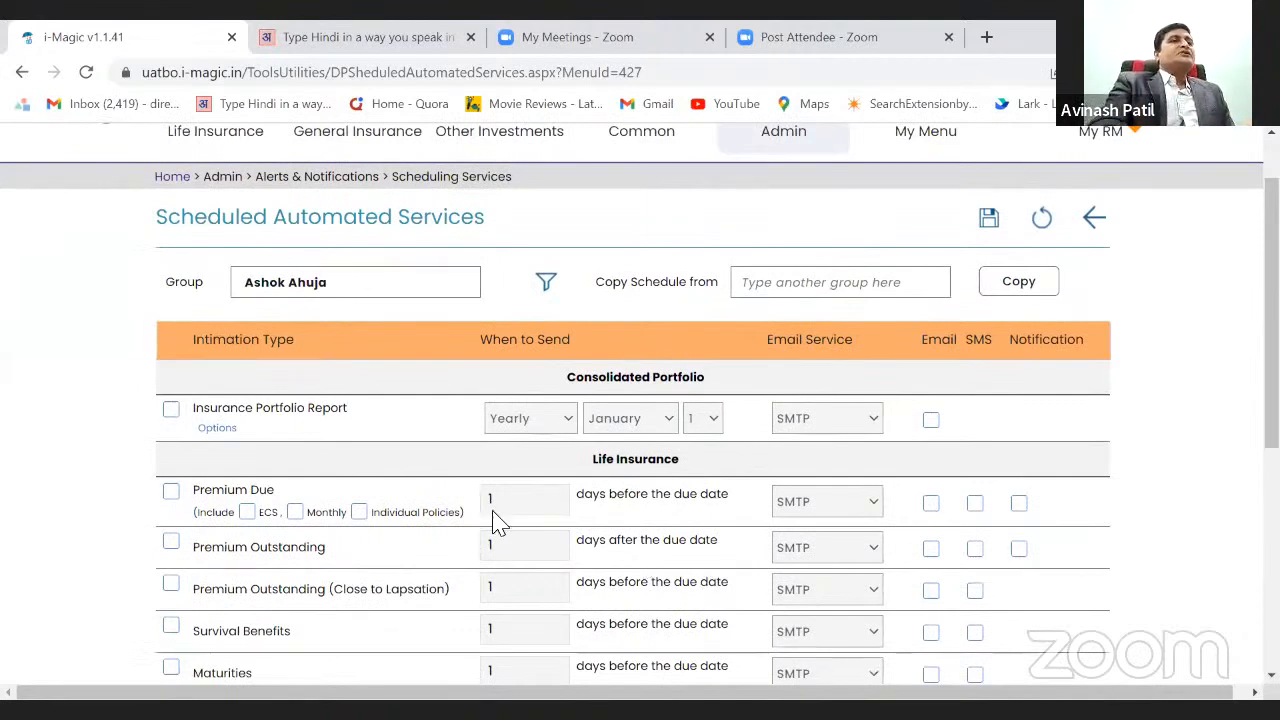
{"action": "left_click", "coordinate": [171, 412]}
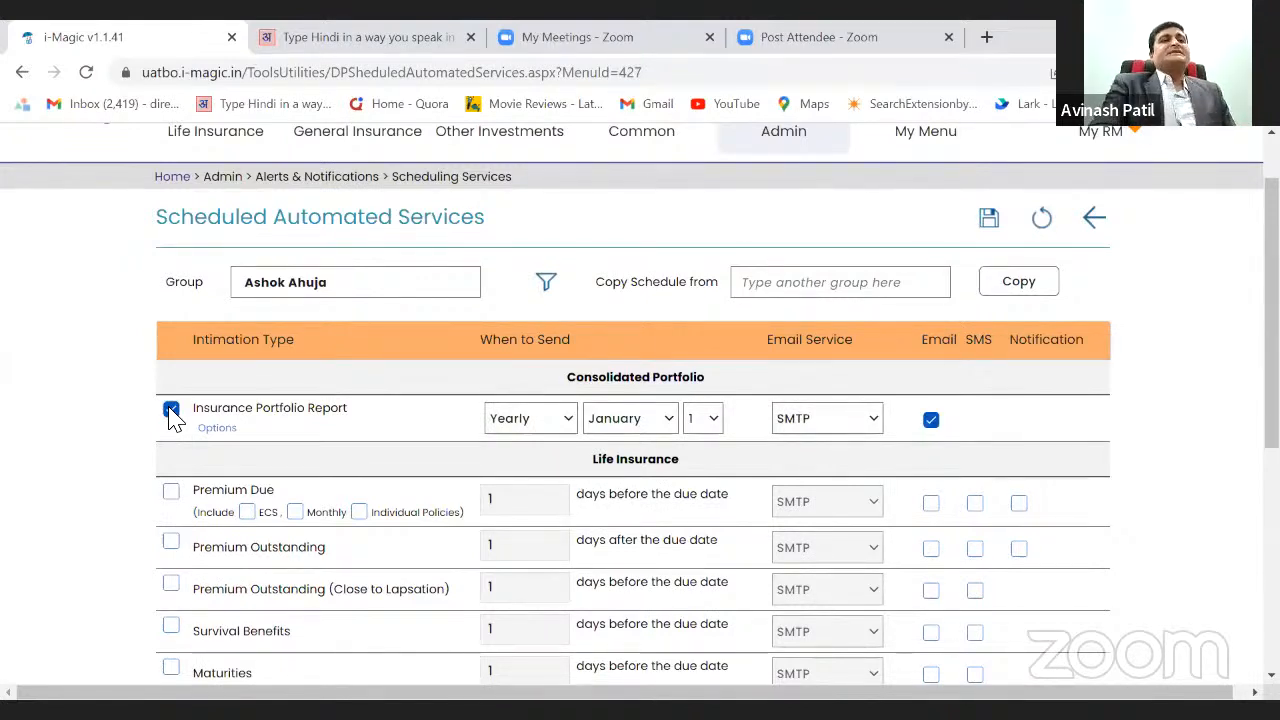
{"action": "left_click", "coordinate": [568, 420]}
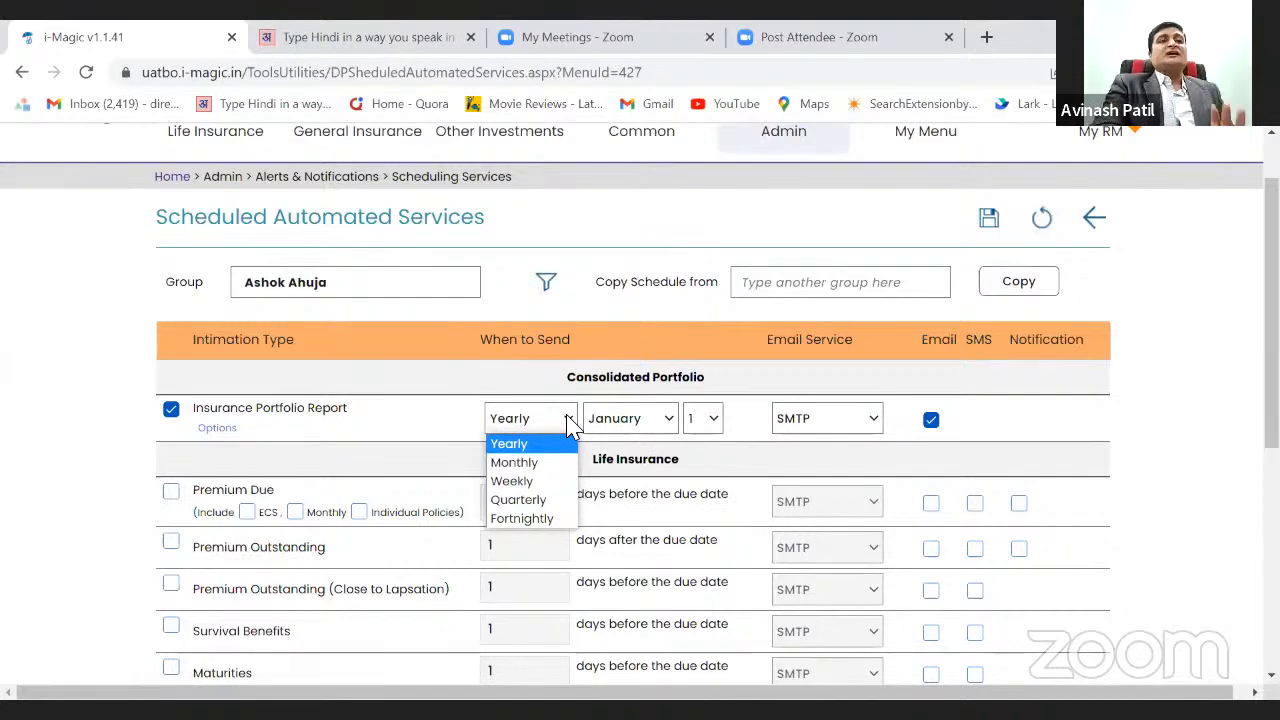
{"action": "left_click", "coordinate": [600, 420]}
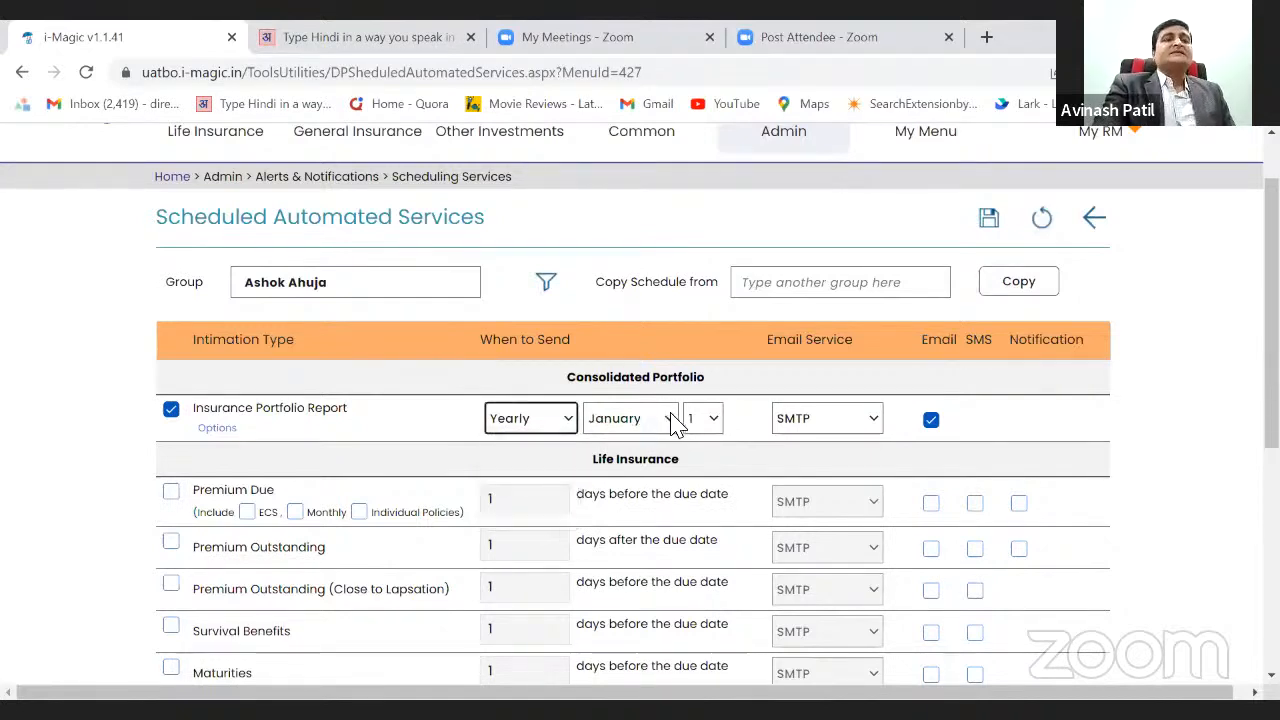
{"action": "left_click", "coordinate": [671, 423]}
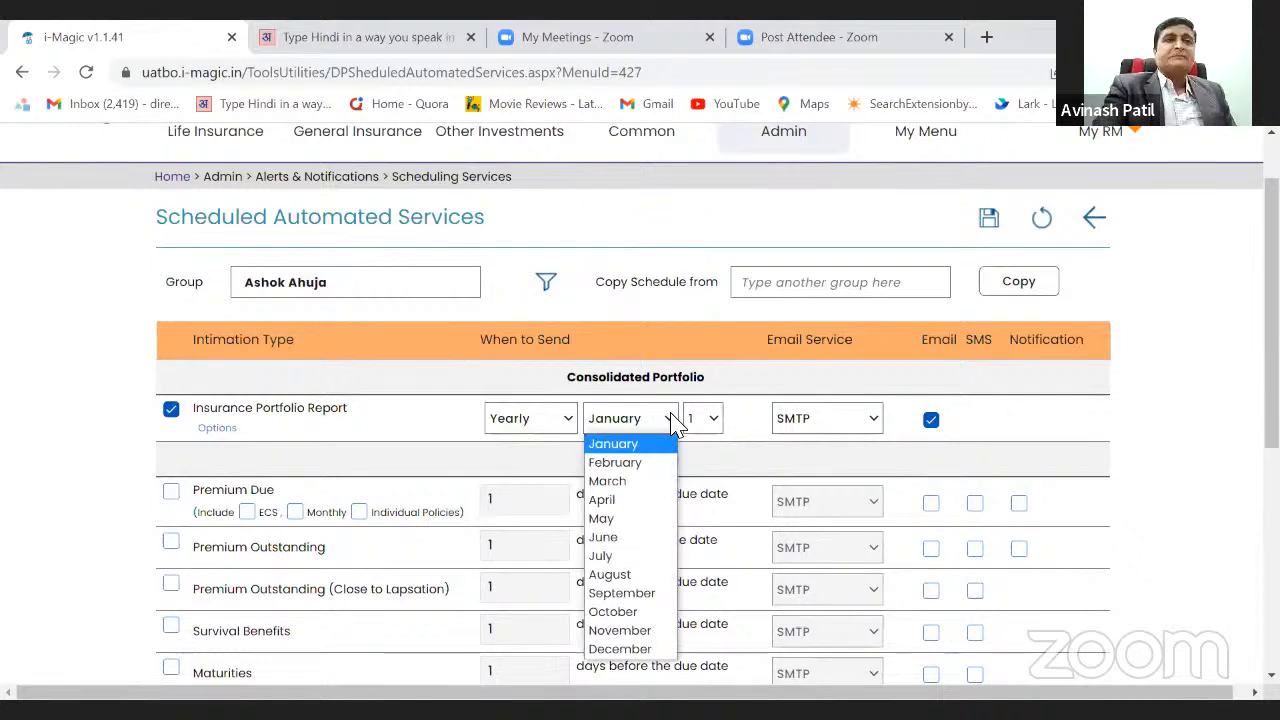
{"action": "left_click", "coordinate": [715, 417]}
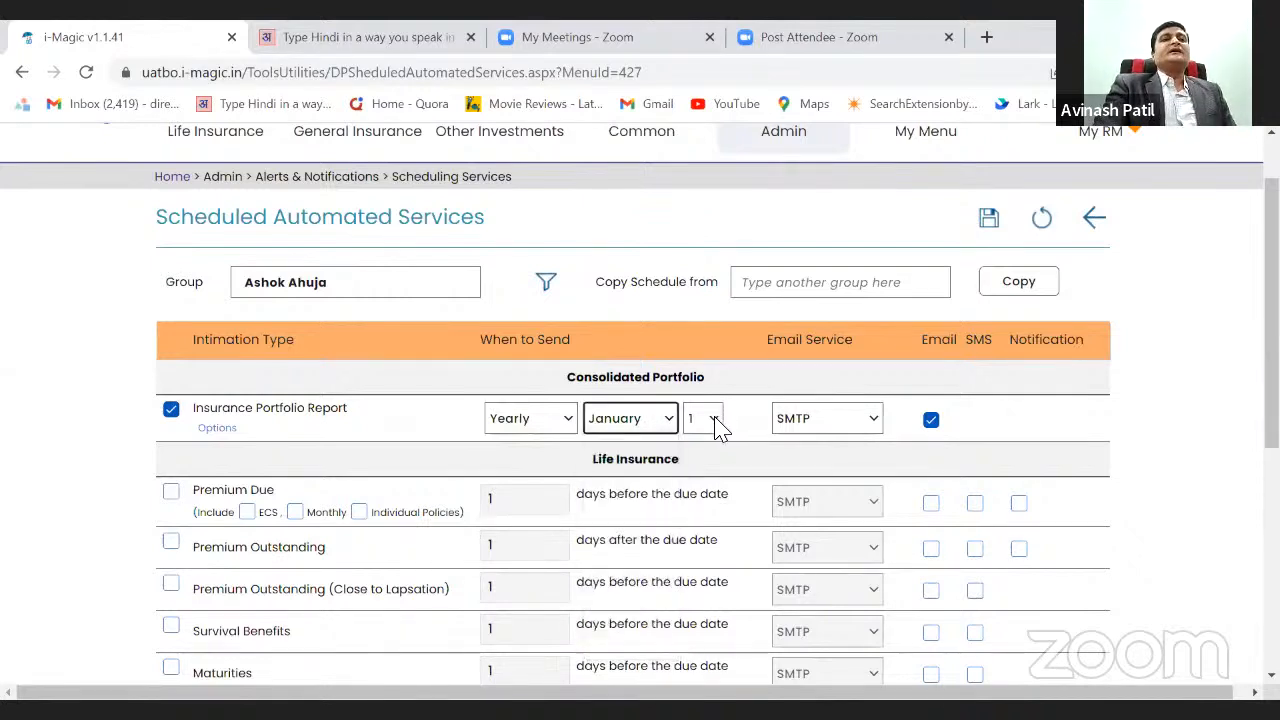
{"action": "left_click", "coordinate": [719, 427]}
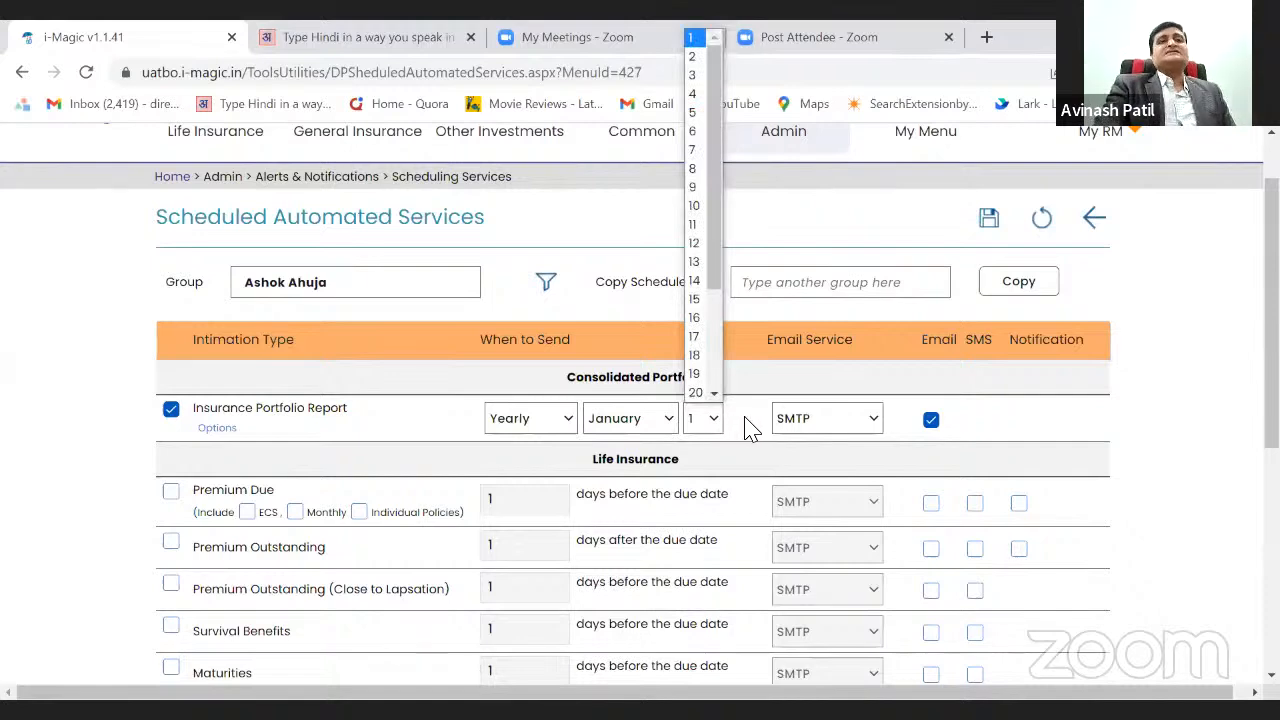
{"action": "left_click", "coordinate": [751, 427]}
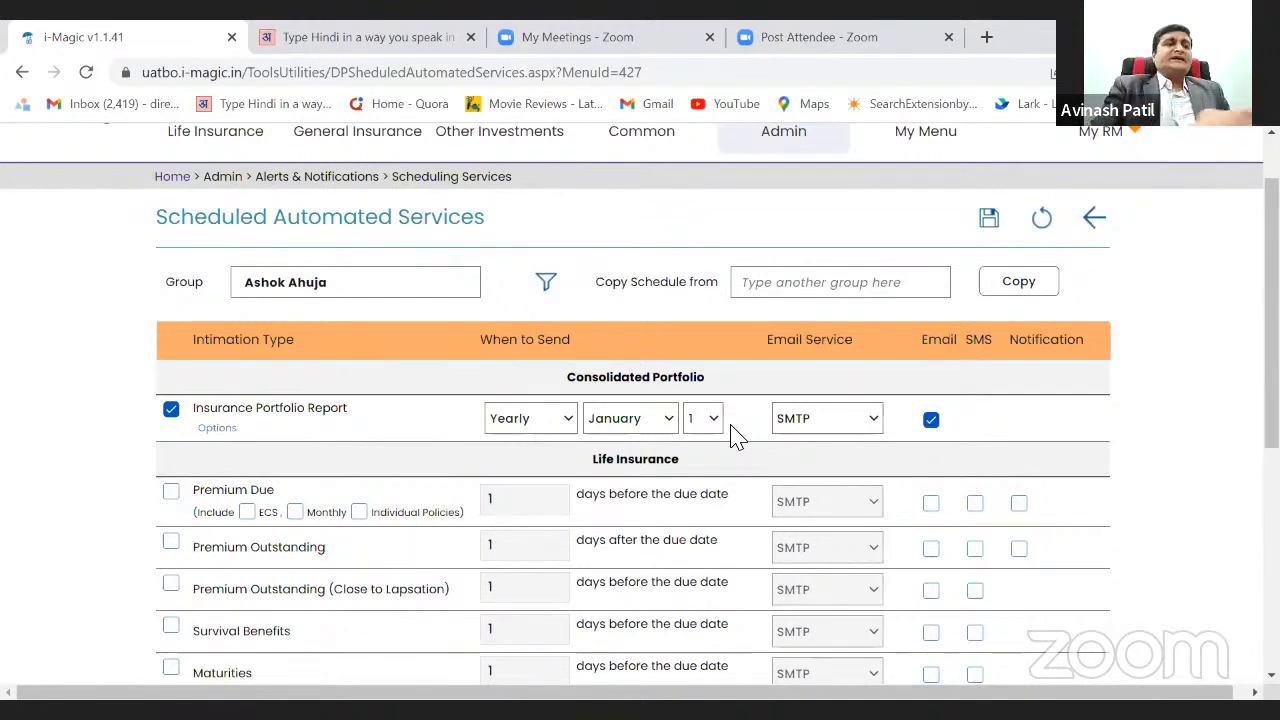
Enable the life insurance Premium Due intimation and schedule it 1, 7 and 15 days before the due date
{"action": "left_click", "coordinate": [170, 495]}
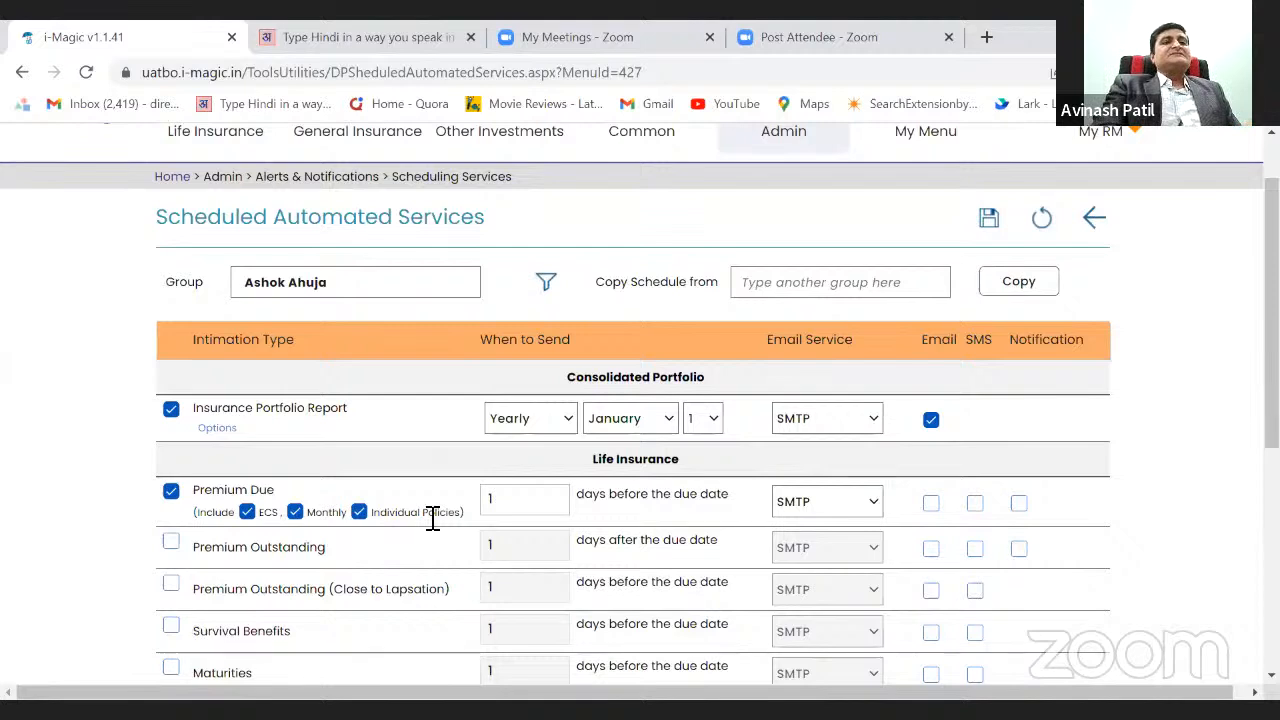
{"action": "left_click", "coordinate": [520, 508]}
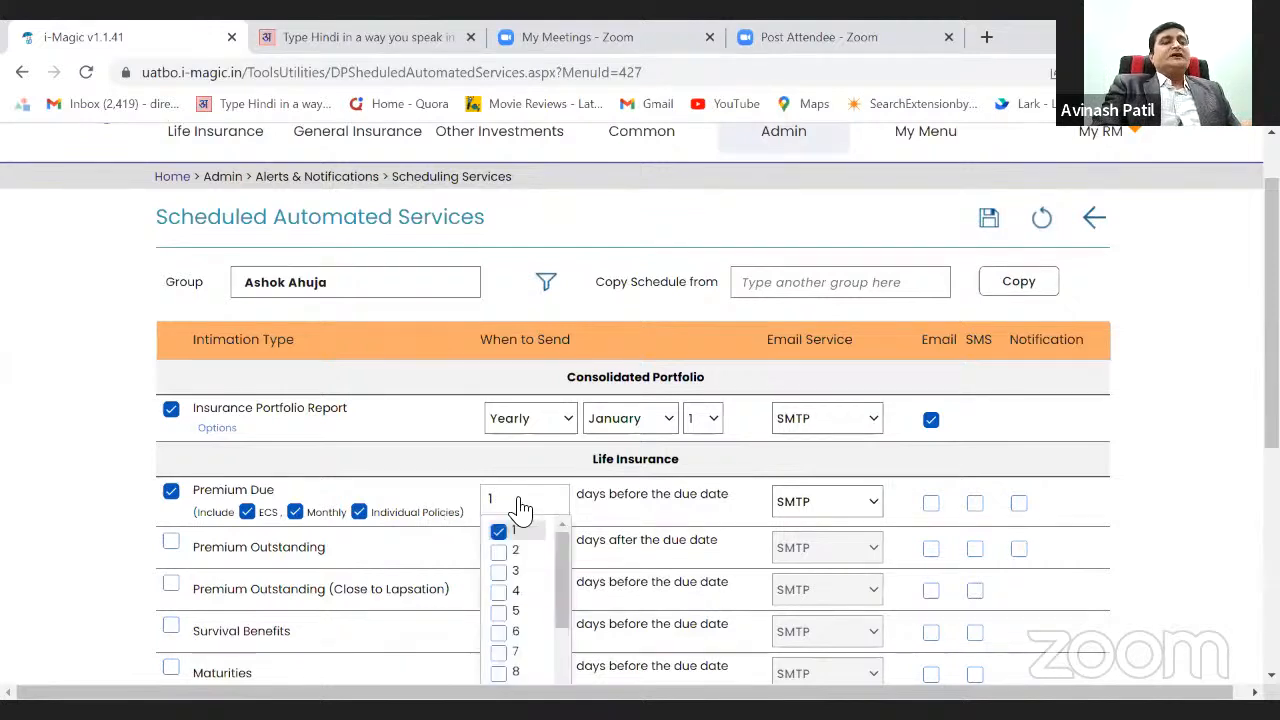
{"action": "left_click", "coordinate": [503, 655]}
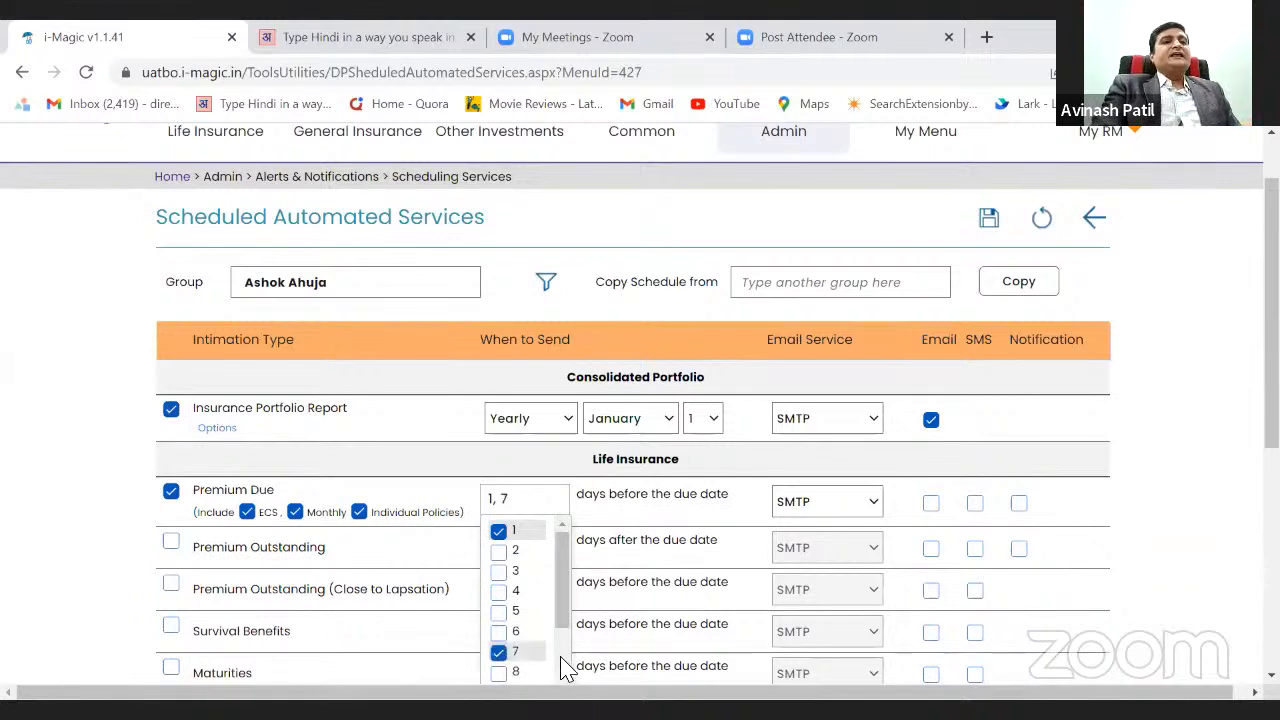
{"action": "scroll", "coordinate": [560, 666], "scroll_direction": "down", "scroll_amount": 3}
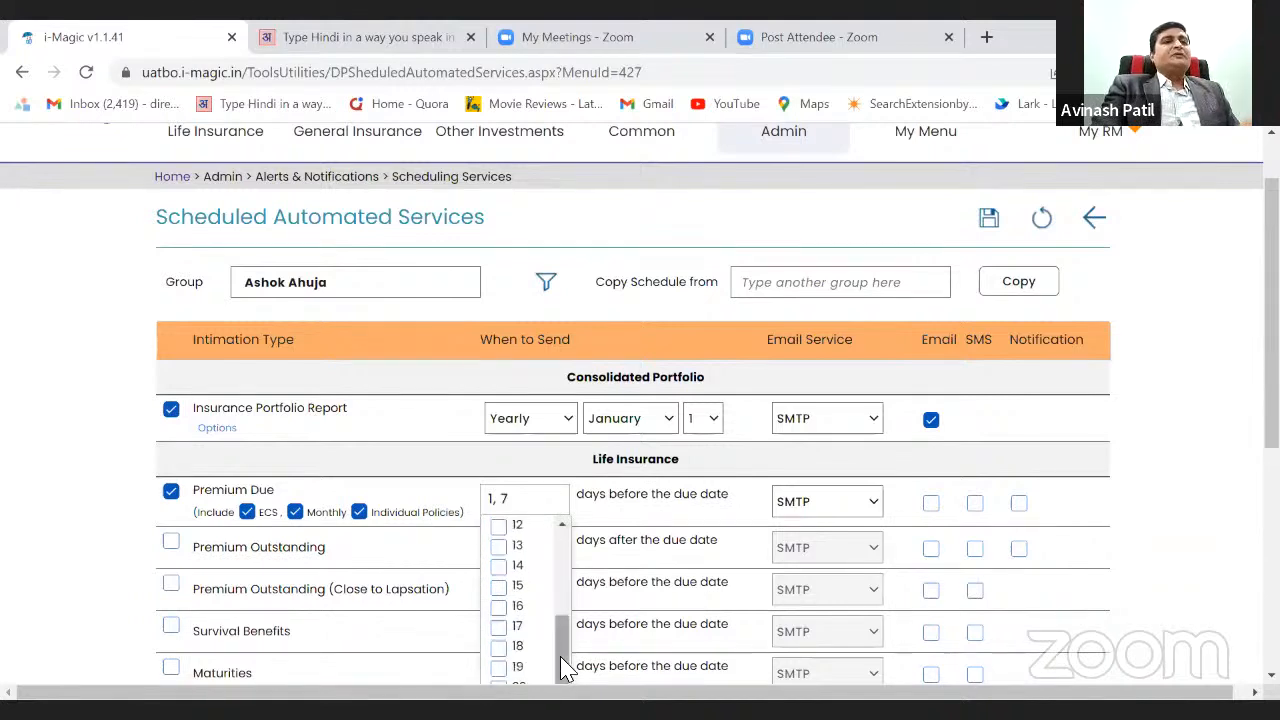
{"action": "left_click", "coordinate": [499, 587]}
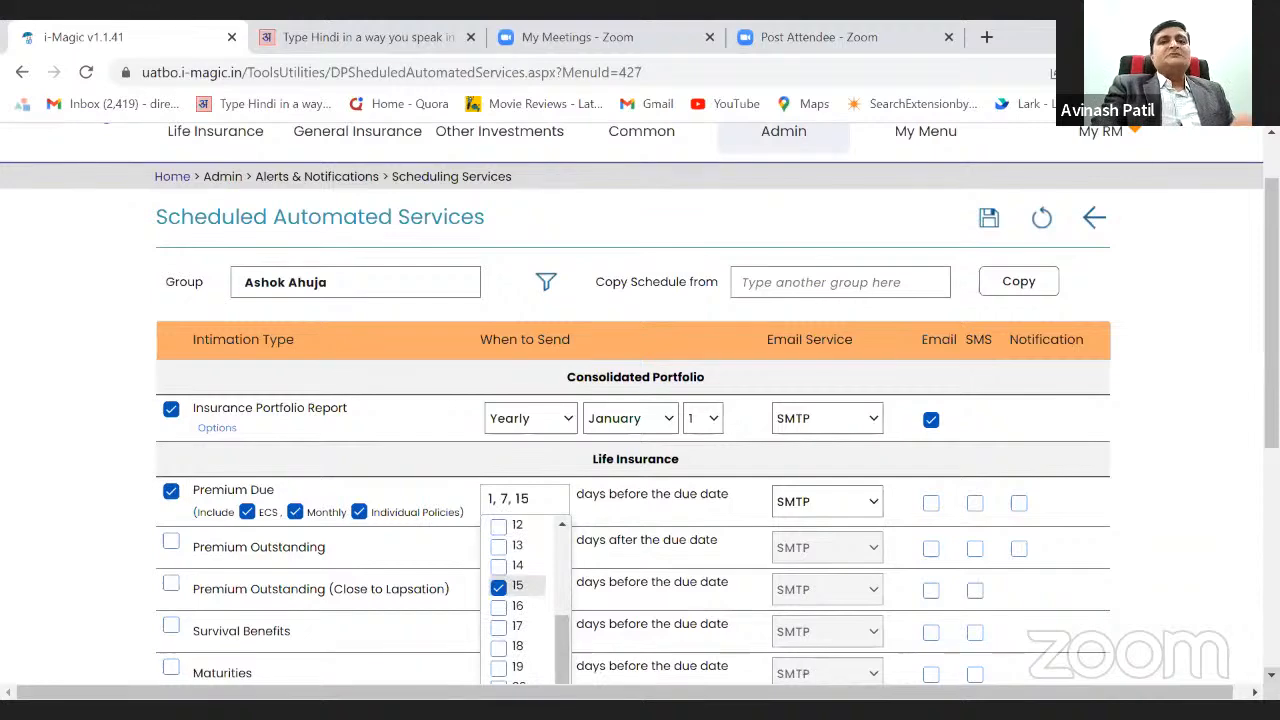
{"action": "scroll", "coordinate": [737, 623], "scroll_direction": "down", "scroll_amount": 2}
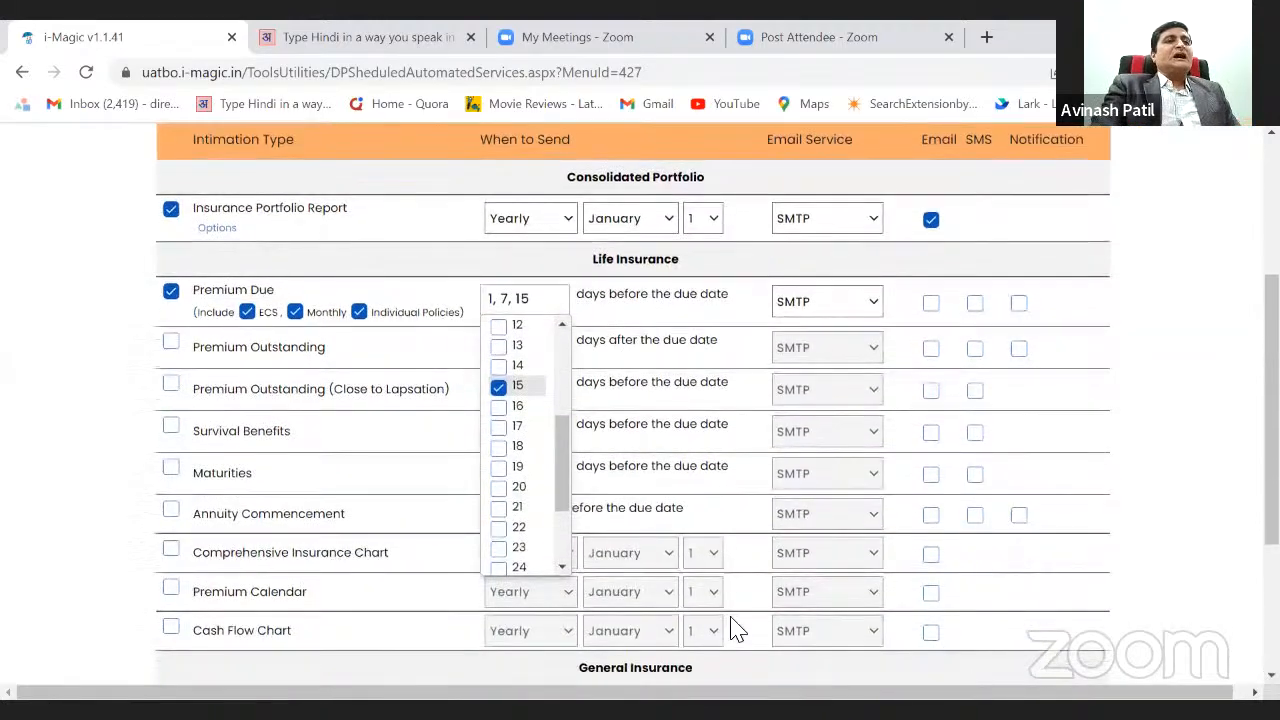
{"action": "scroll", "coordinate": [566, 565], "scroll_direction": "down", "scroll_amount": 3}
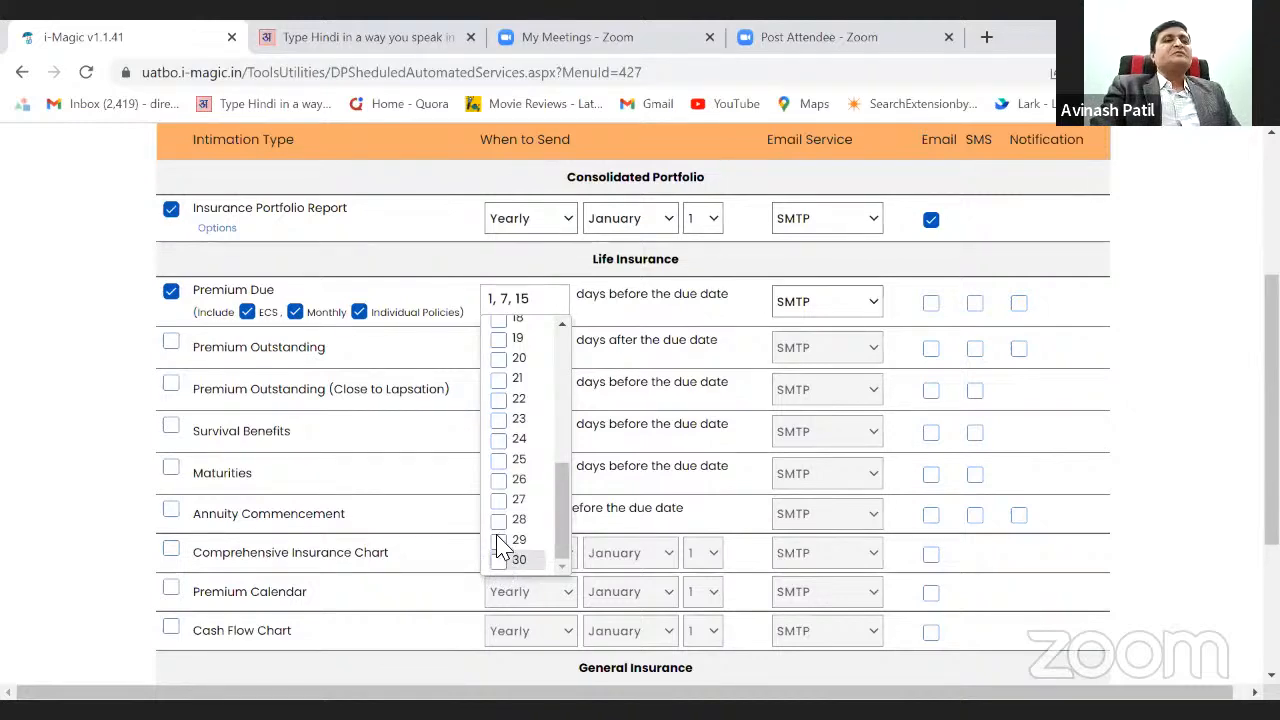
{"action": "left_click", "coordinate": [563, 354]}
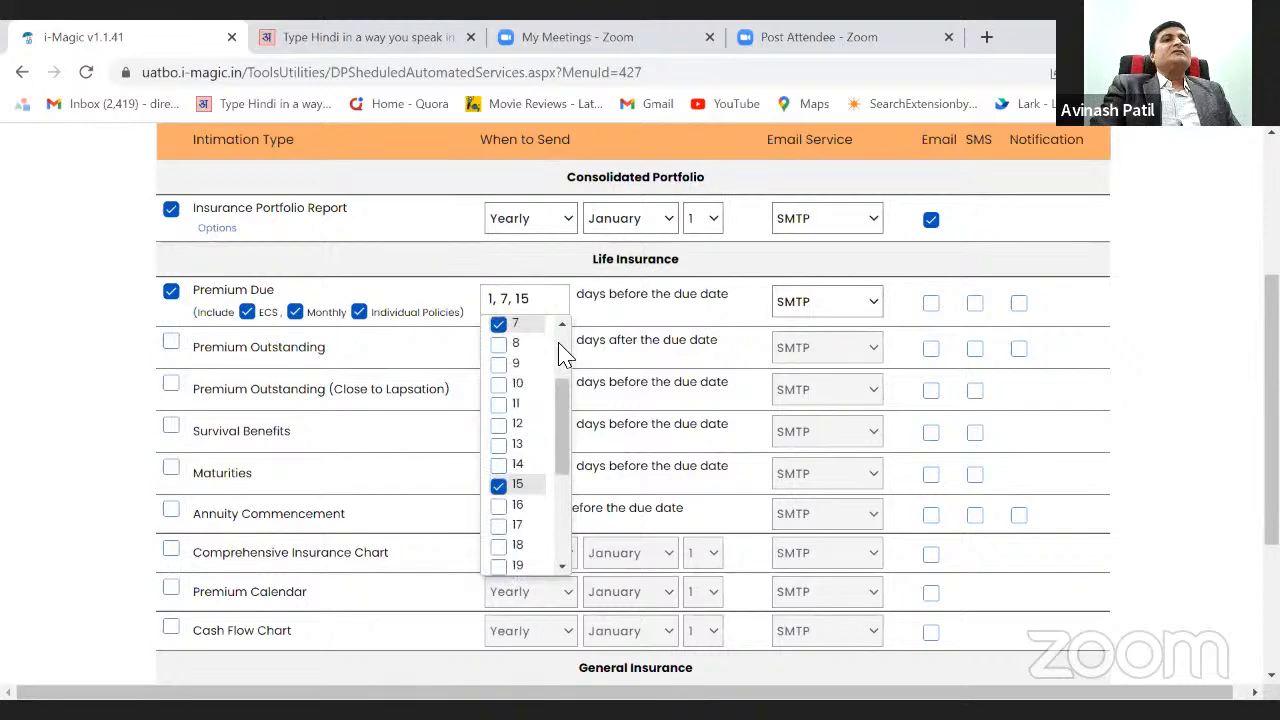
{"action": "left_click", "coordinate": [552, 305]}
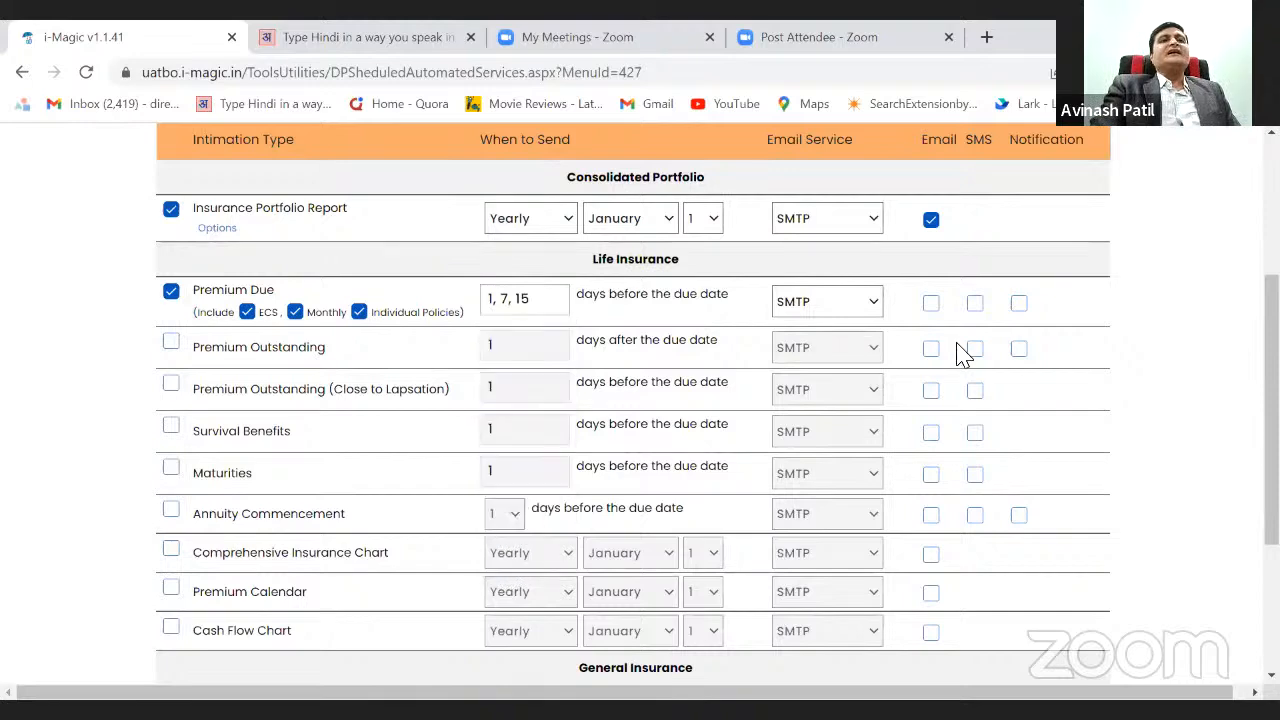
Turn on Email, SMS and Notification delivery for the Premium Due intimation
{"action": "scroll", "coordinate": [900, 550], "scroll_direction": "up", "scroll_amount": 3}
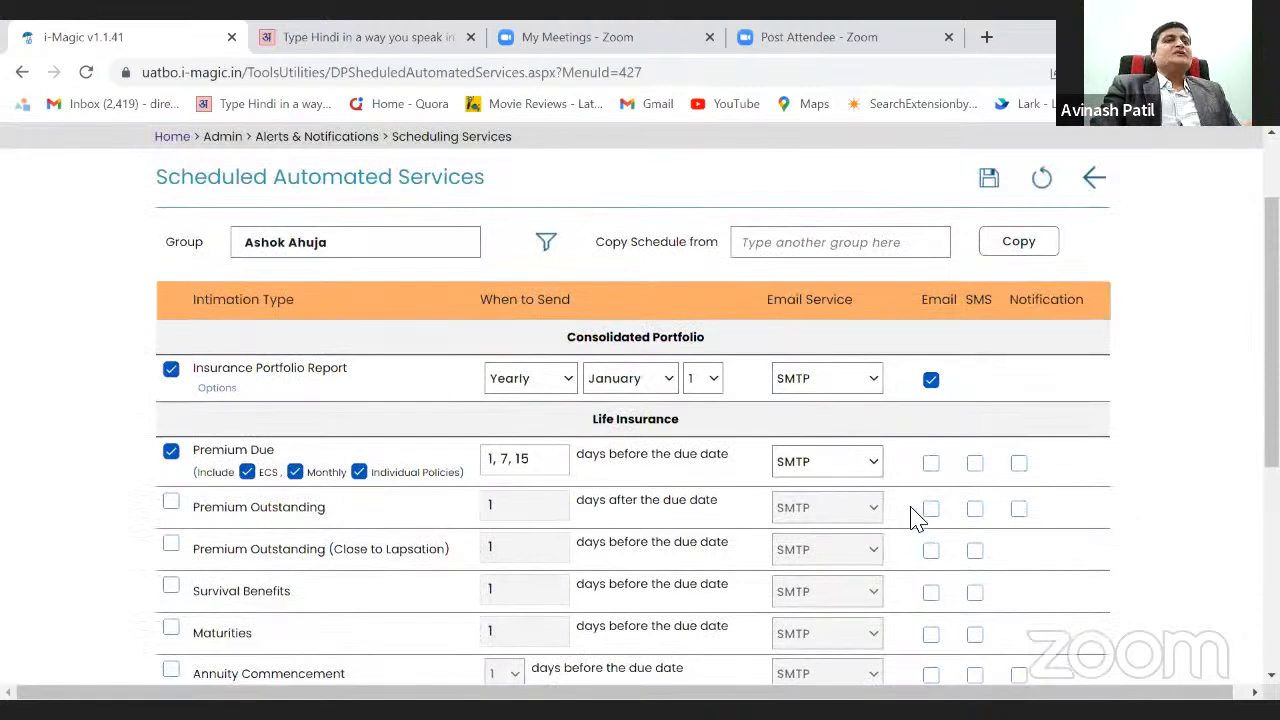
{"action": "left_click", "coordinate": [930, 464]}
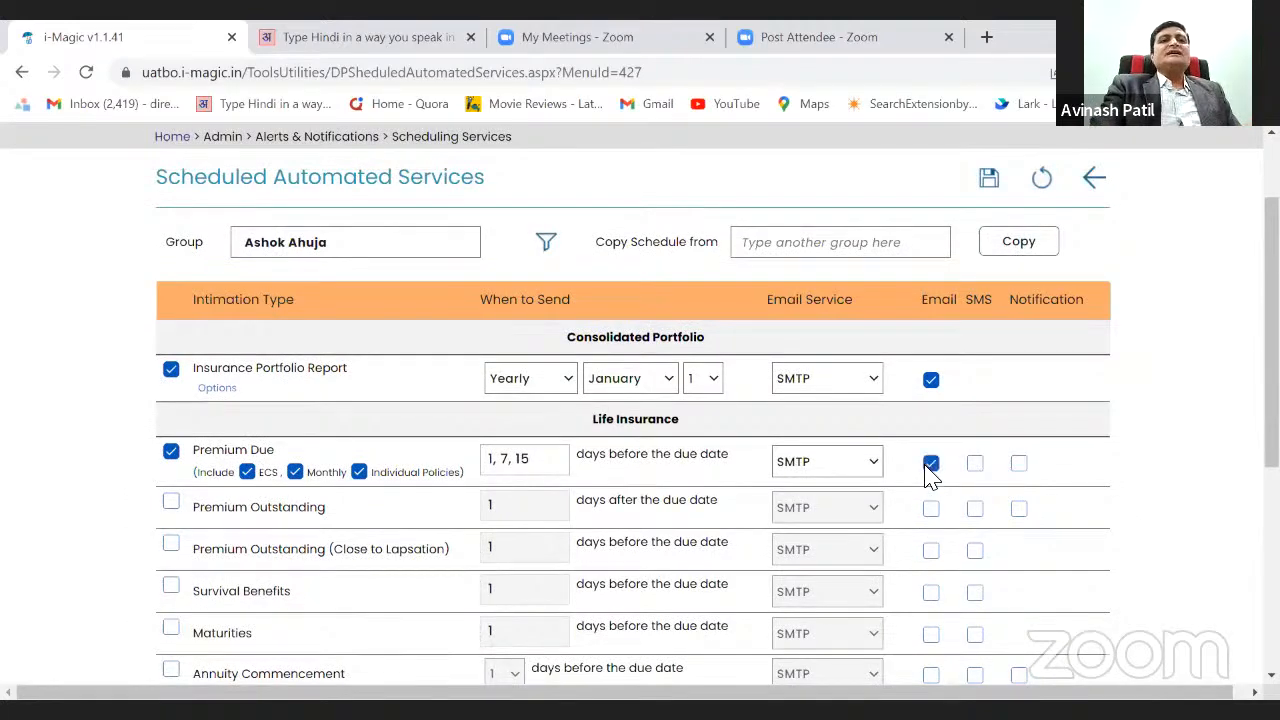
{"action": "left_click", "coordinate": [975, 464]}
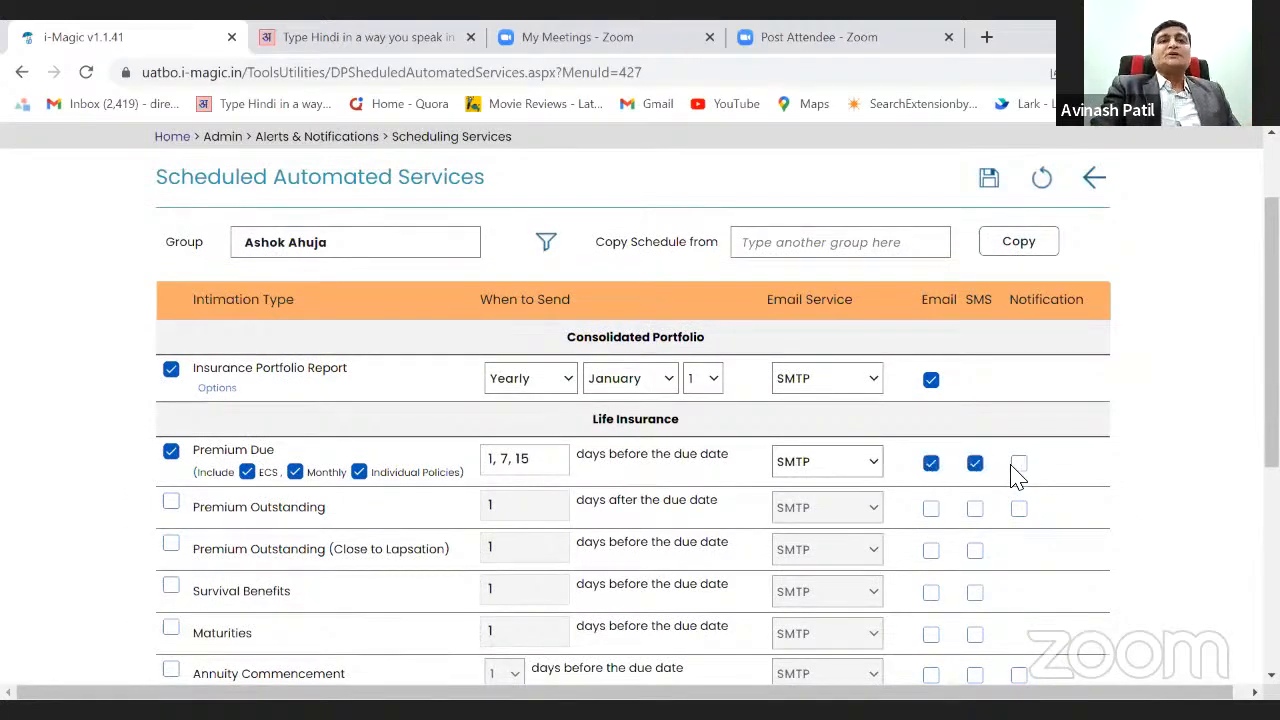
{"action": "left_click", "coordinate": [1019, 466]}
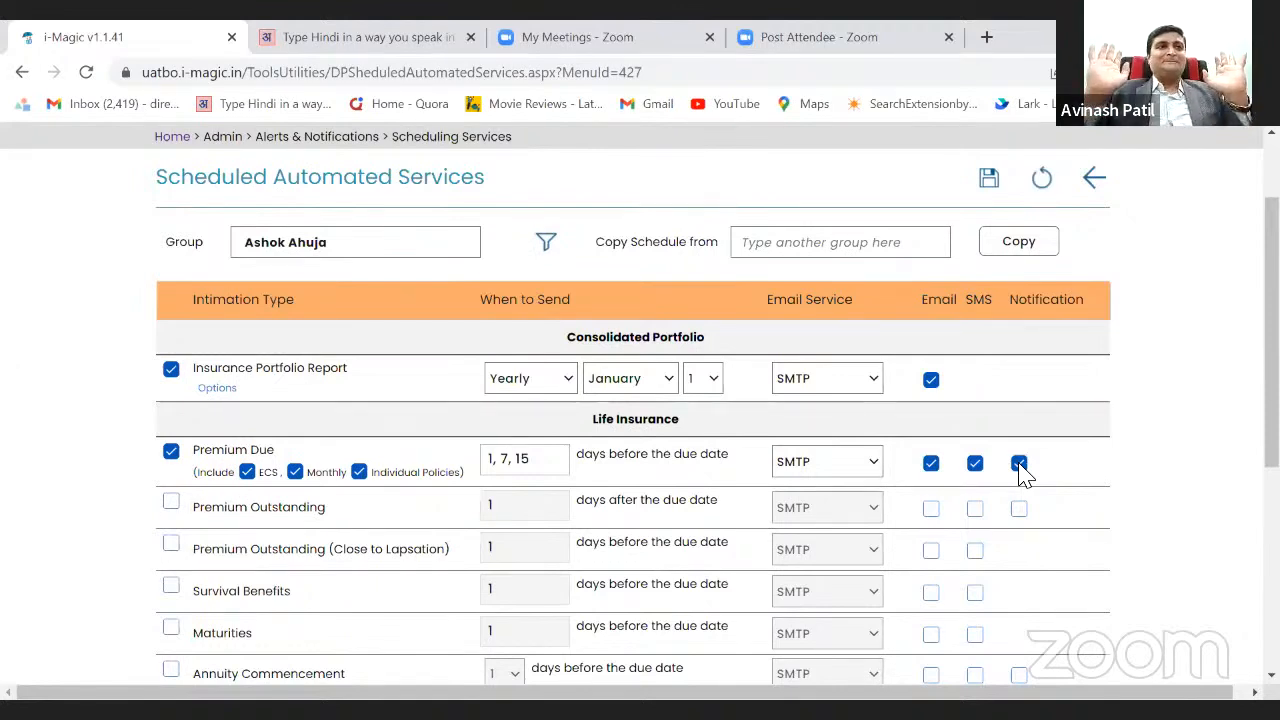
Enable the life insurance Premium Outstanding intimation 1 and 7 days after the due date, with Email and SMS delivery
{"action": "left_click", "coordinate": [171, 503]}
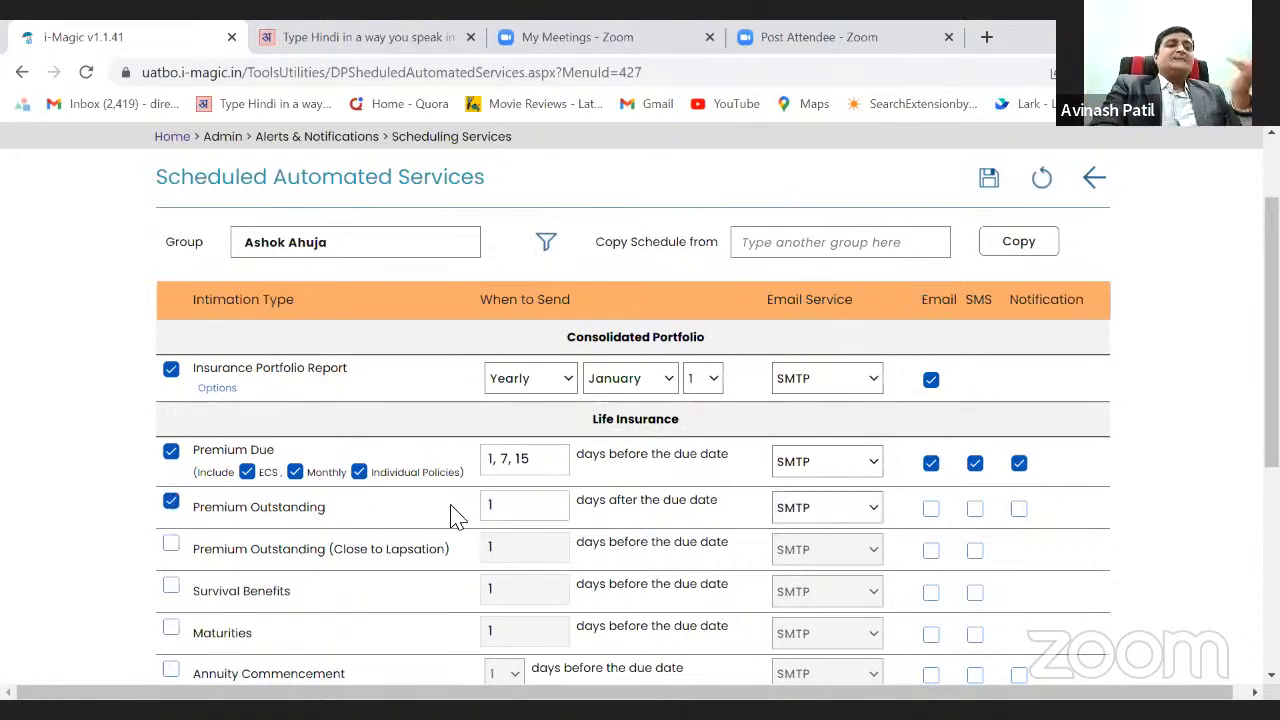
{"action": "left_click", "coordinate": [527, 513]}
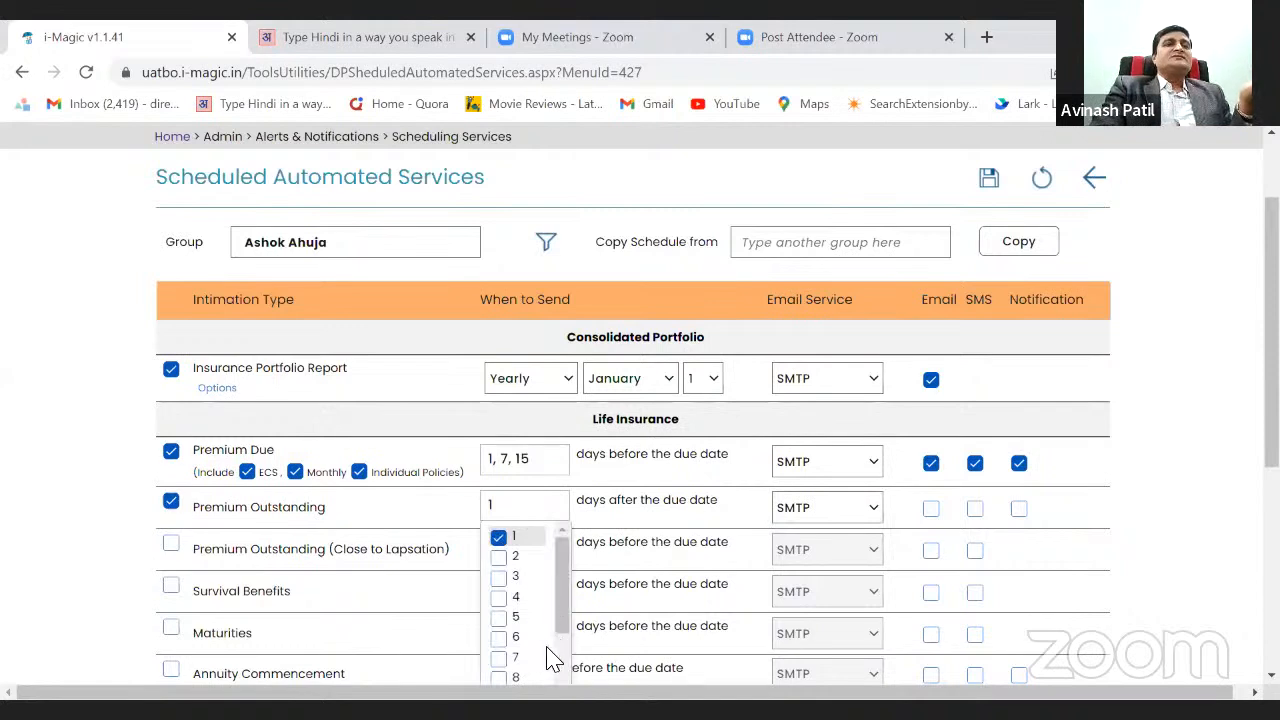
{"action": "left_click", "coordinate": [499, 659]}
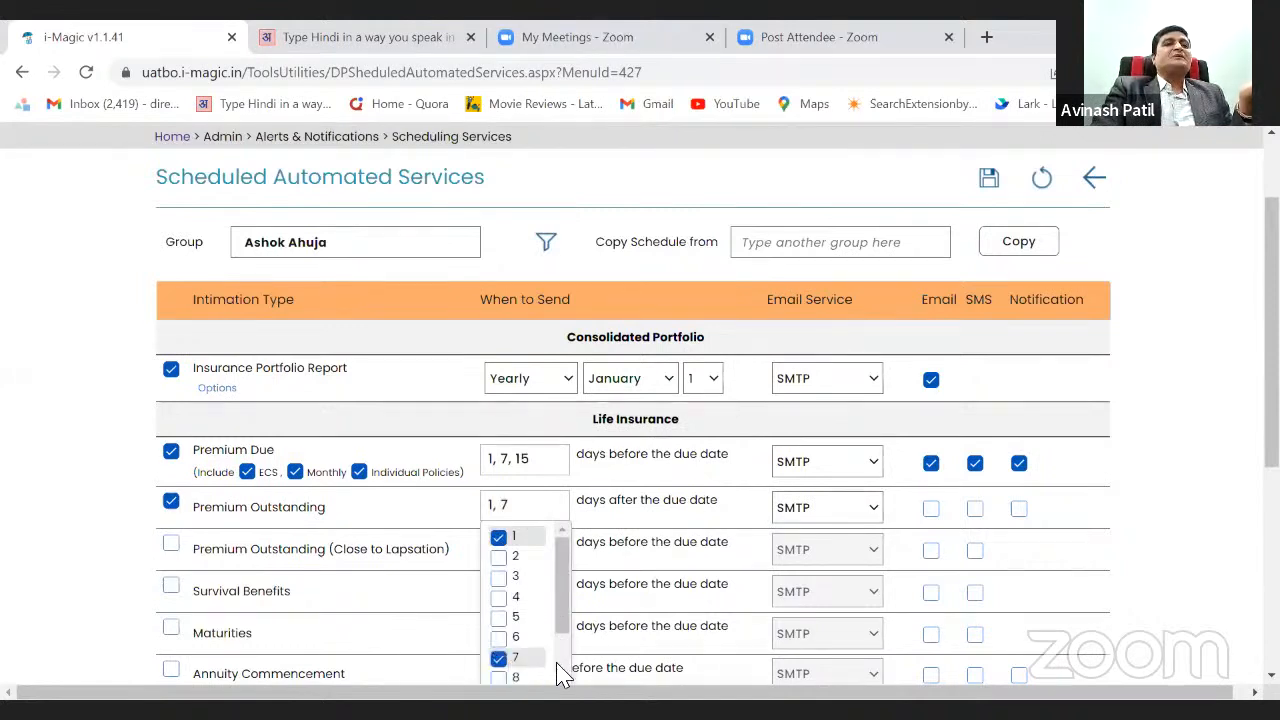
{"action": "left_click", "coordinate": [562, 672]}
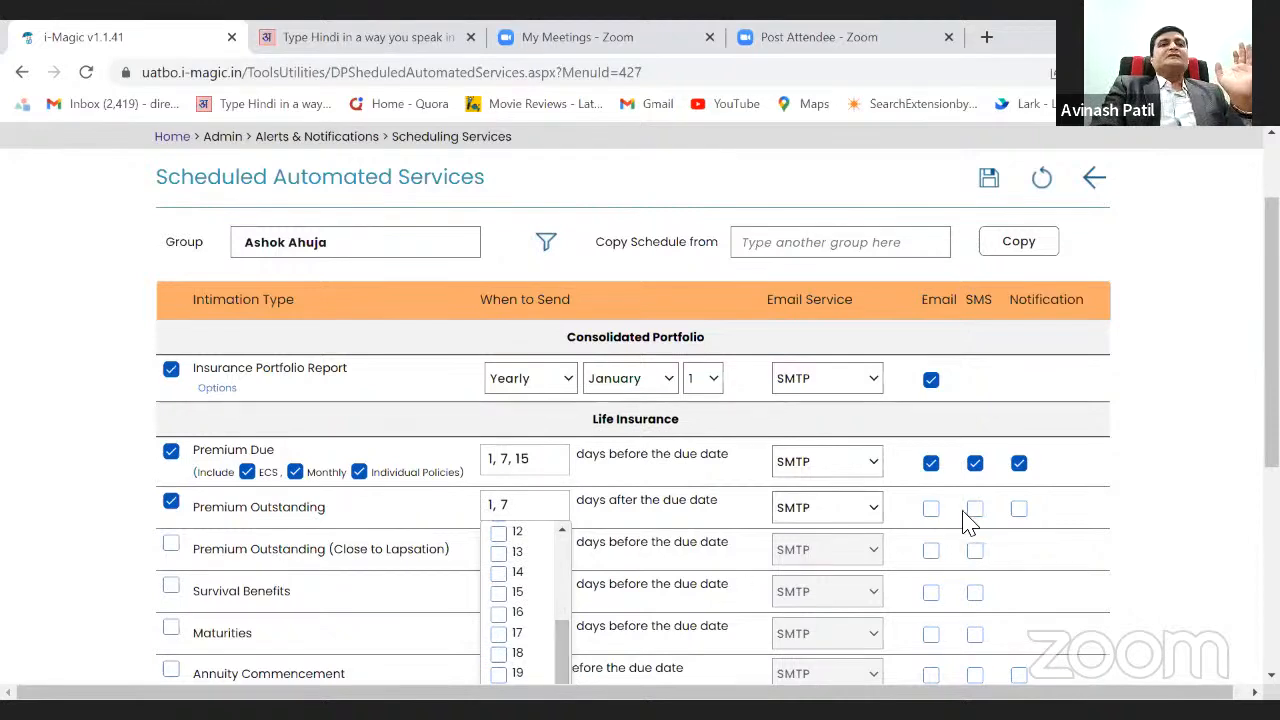
{"action": "left_click", "coordinate": [931, 512]}
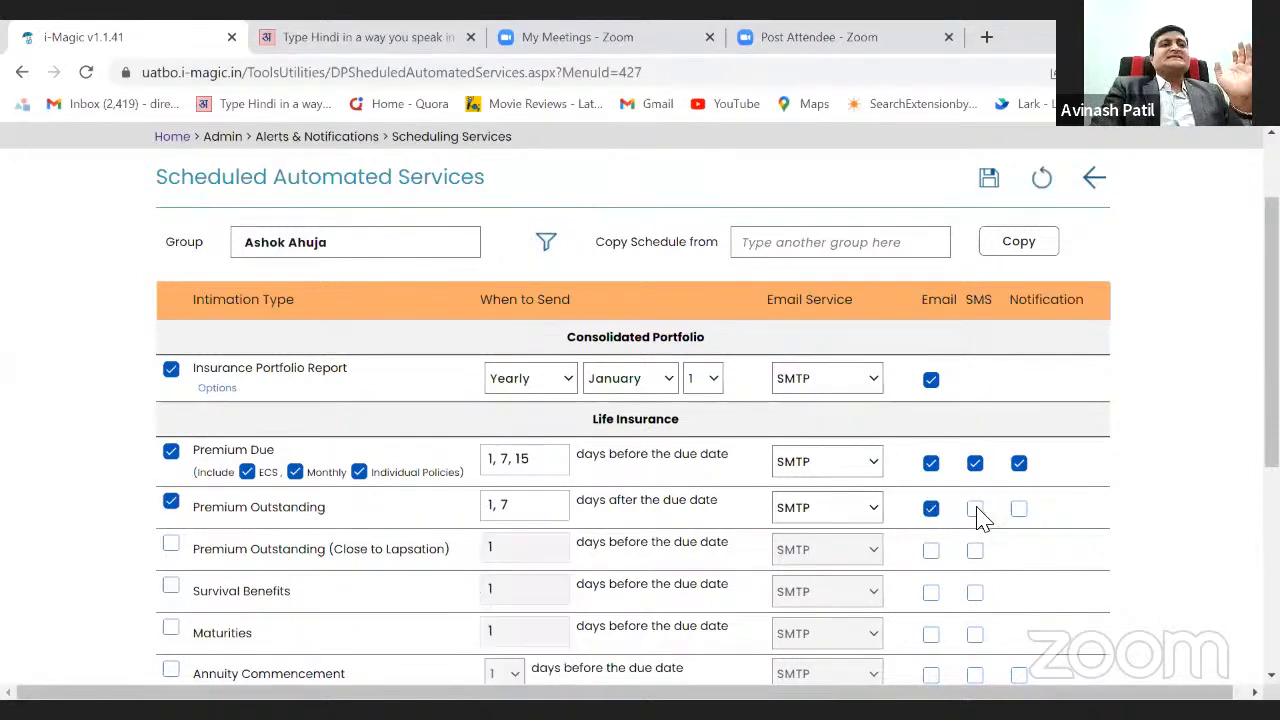
{"action": "left_click", "coordinate": [976, 512]}
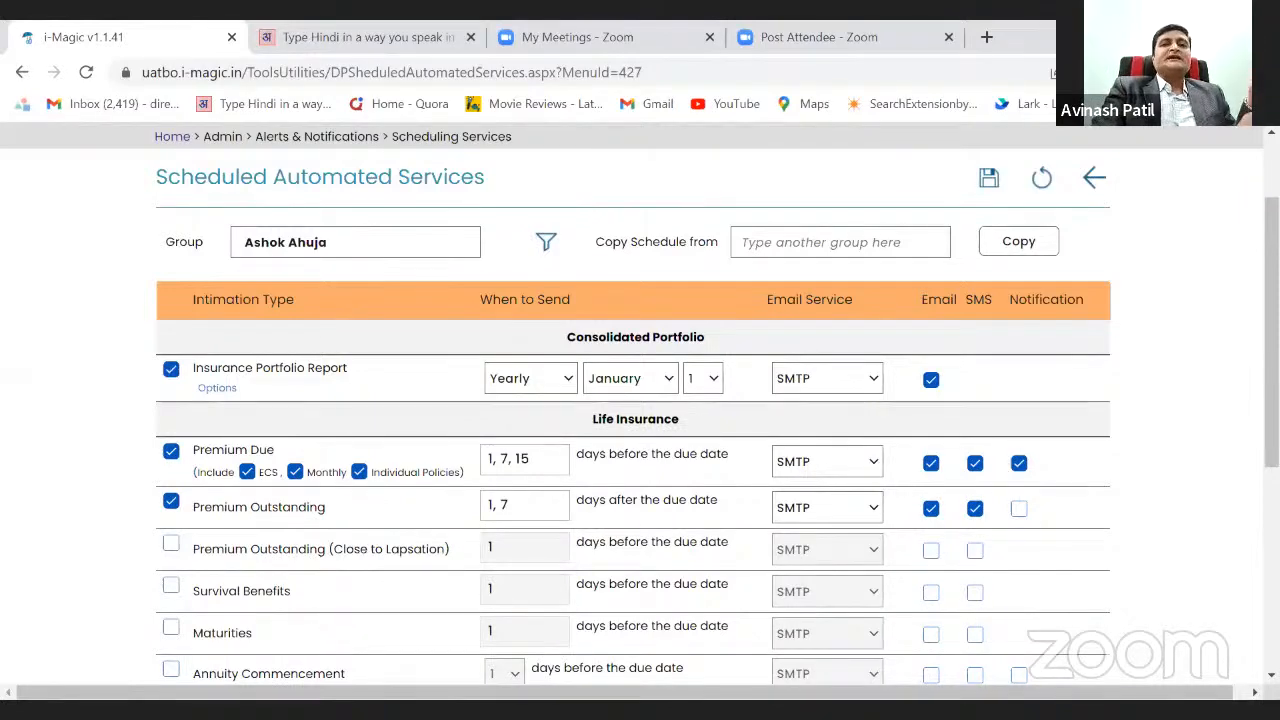
Review the remaining intimation types under Life Insurance, General Insurance and Others, including their send timing and delivery channels
{"action": "scroll", "coordinate": [640, 410], "scroll_direction": "down", "scroll_amount": 4}
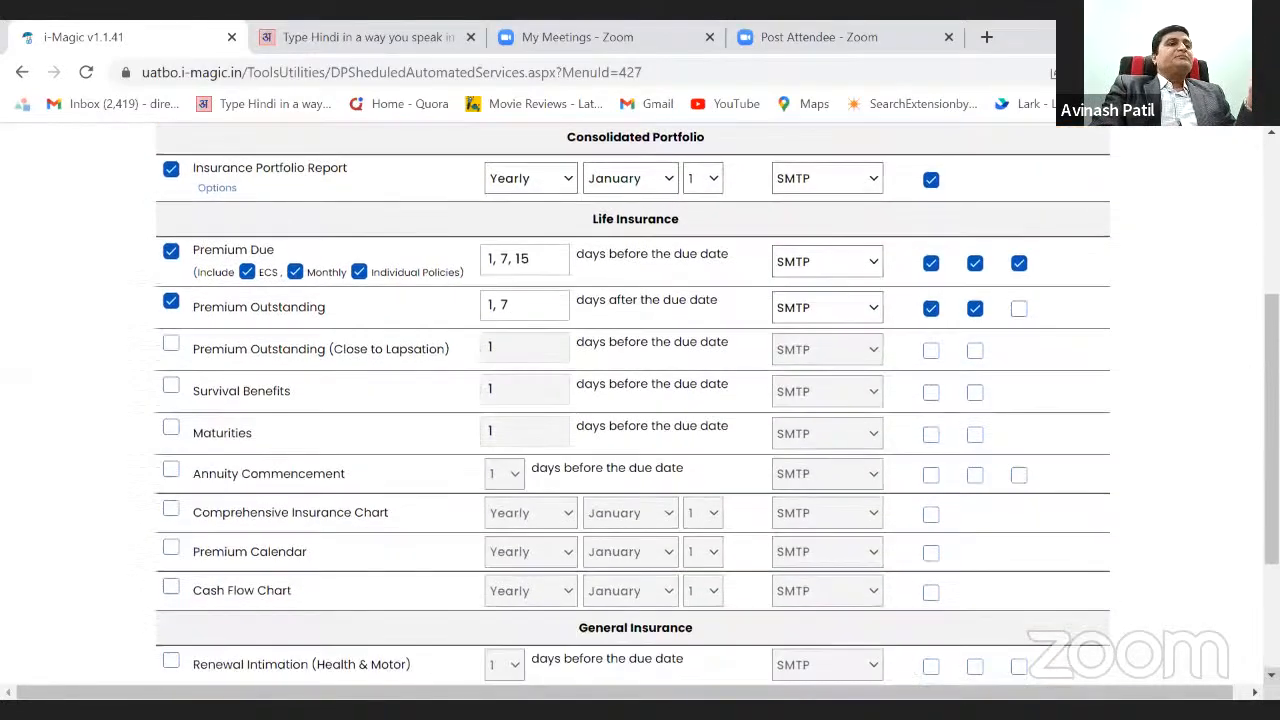
{"action": "scroll", "coordinate": [640, 410], "scroll_direction": "down", "scroll_amount": 2}
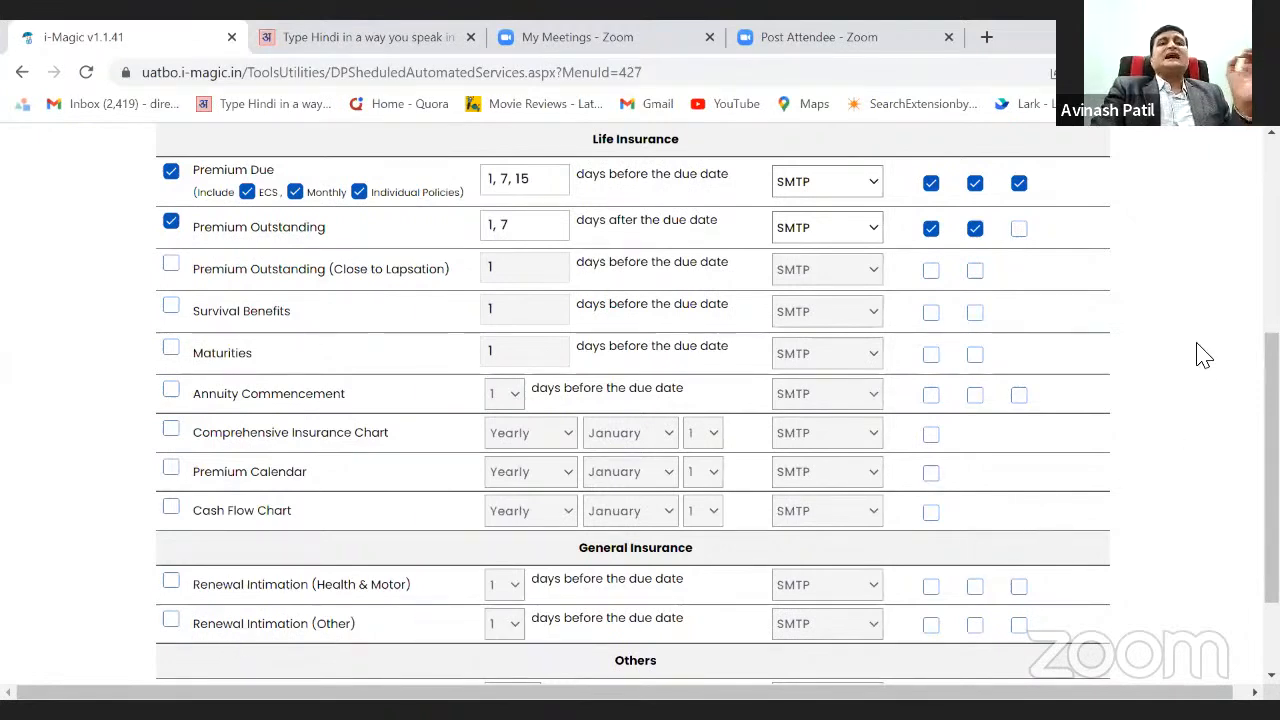
{"action": "scroll", "coordinate": [1200, 355], "scroll_direction": "down", "scroll_amount": 3}
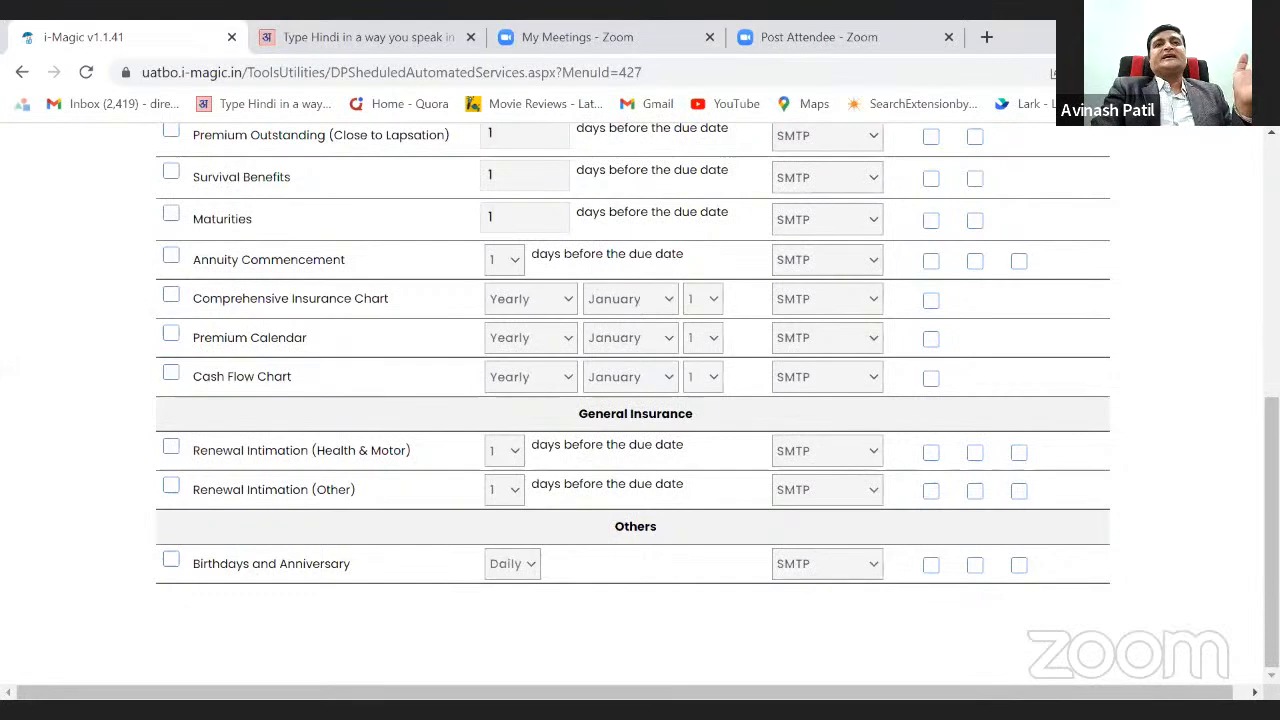
{"action": "scroll", "coordinate": [640, 400], "scroll_direction": "up", "scroll_amount": 5}
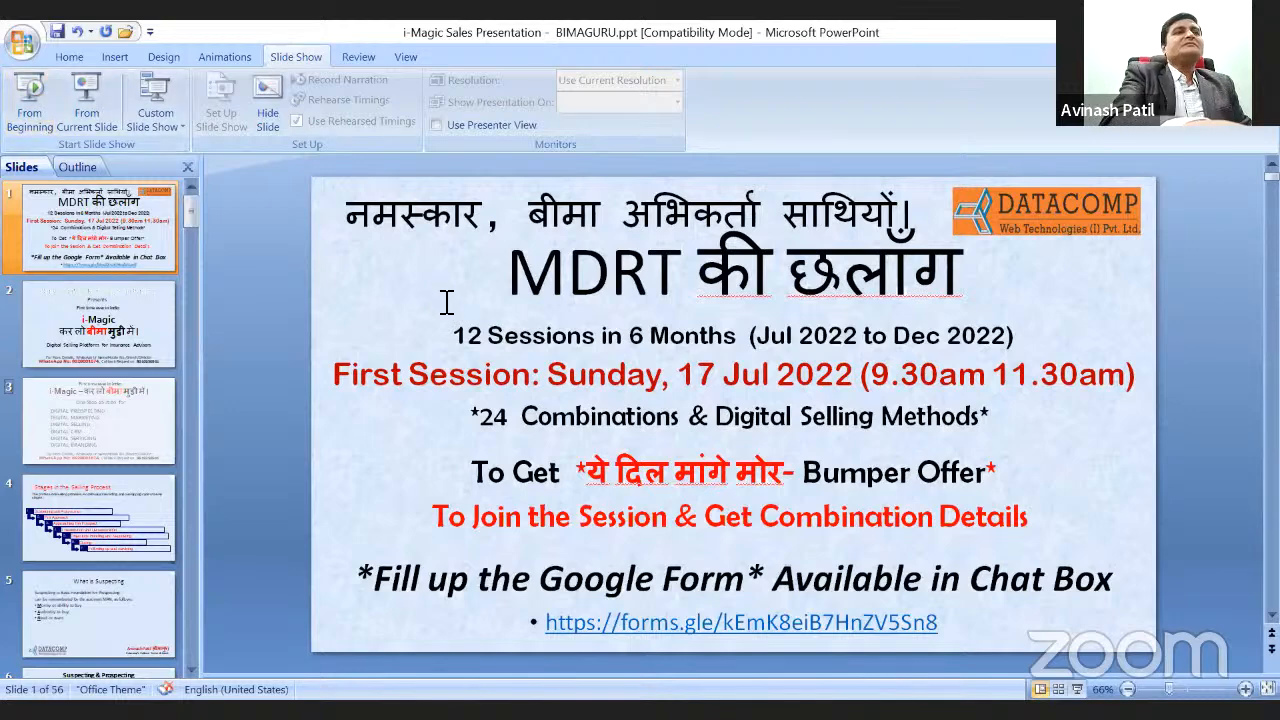
Switch to the i-Magic Sales Presentation in PowerPoint and start its slide show from the first slide
{"action": "left_click", "coordinate": [41, 119]}
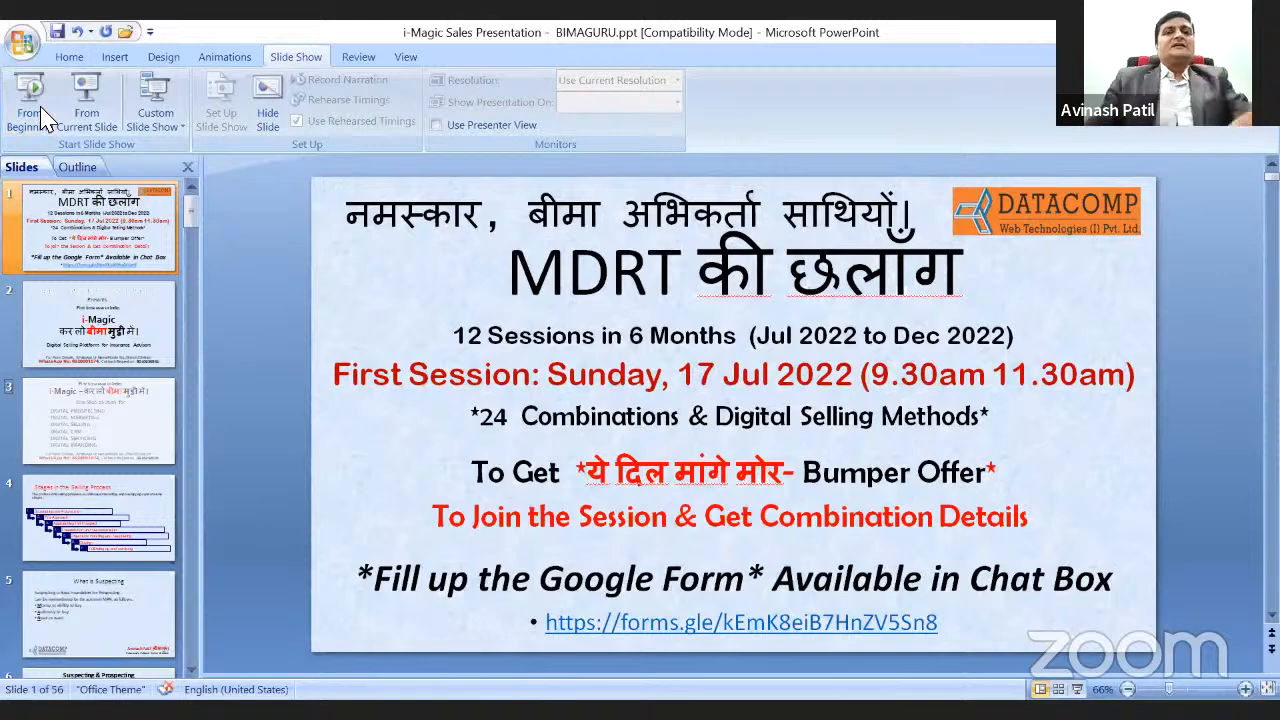